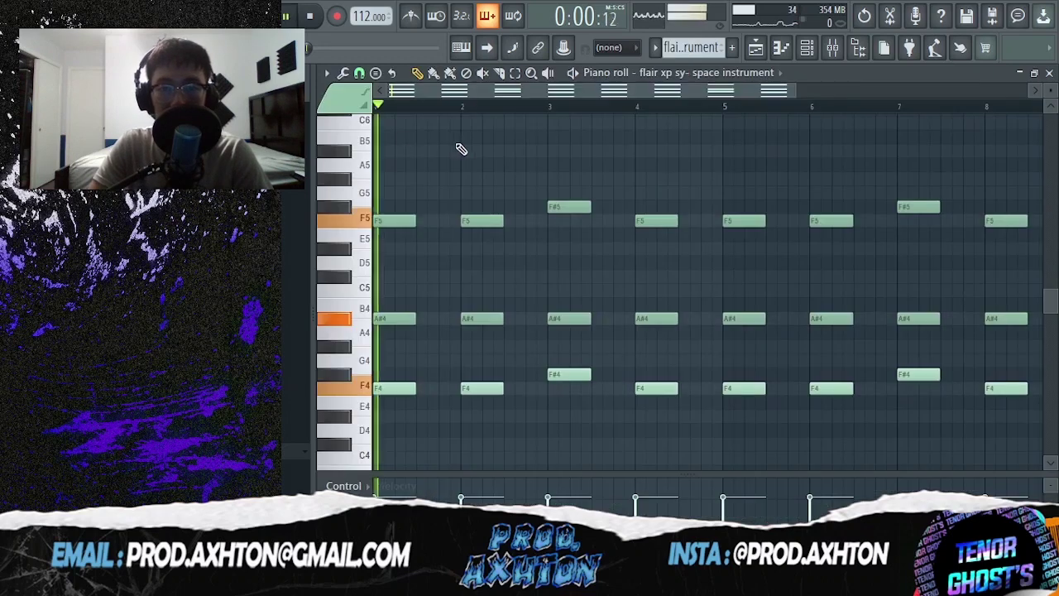
Listen to the eight-bar chord pattern of the flair xp sy- space instrument and stop playback
{"action": "scroll", "coordinate": [489, 164], "scroll_direction": "down", "scroll_amount": 2}
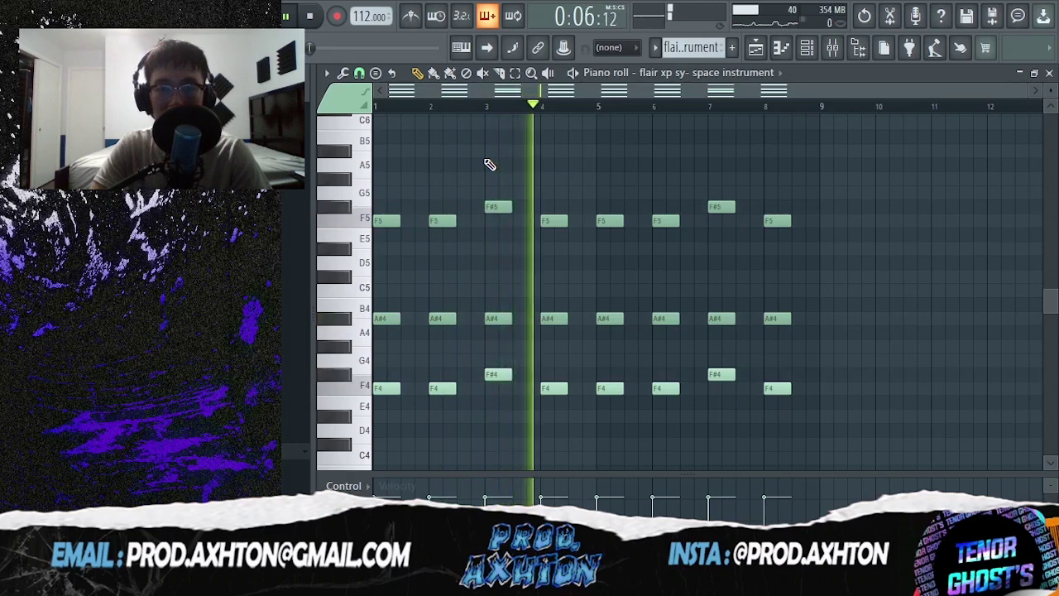
{"action": "key", "text": "space"}
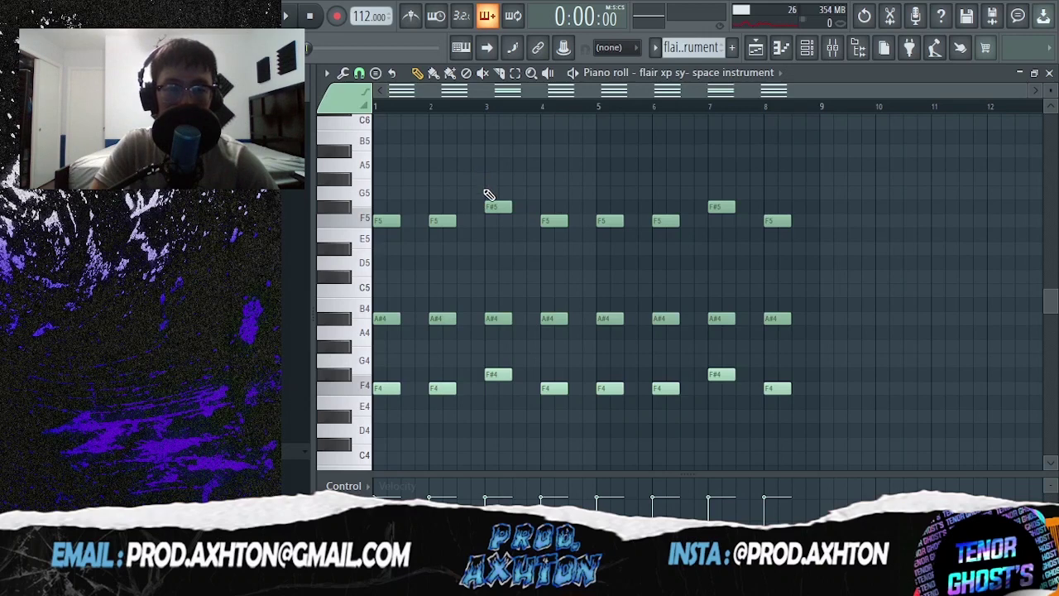
Try lowering the third chord's F#5 and F#4 notes to F5 and F4, and undo both moves
{"action": "left_click_drag", "start_coordinate": [490, 207], "coordinate": [492, 220]}
{"action": "left_click", "coordinate": [497, 372]}
{"action": "left_click_drag", "start_coordinate": [496, 372], "coordinate": [497, 388]}
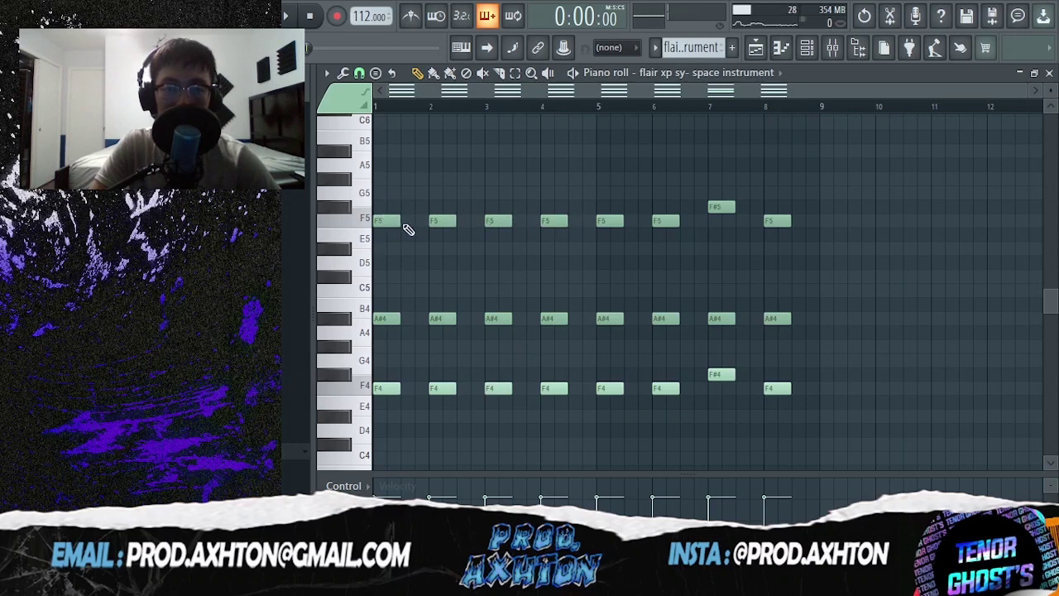
{"action": "key", "text": "ctrl+alt+z"}
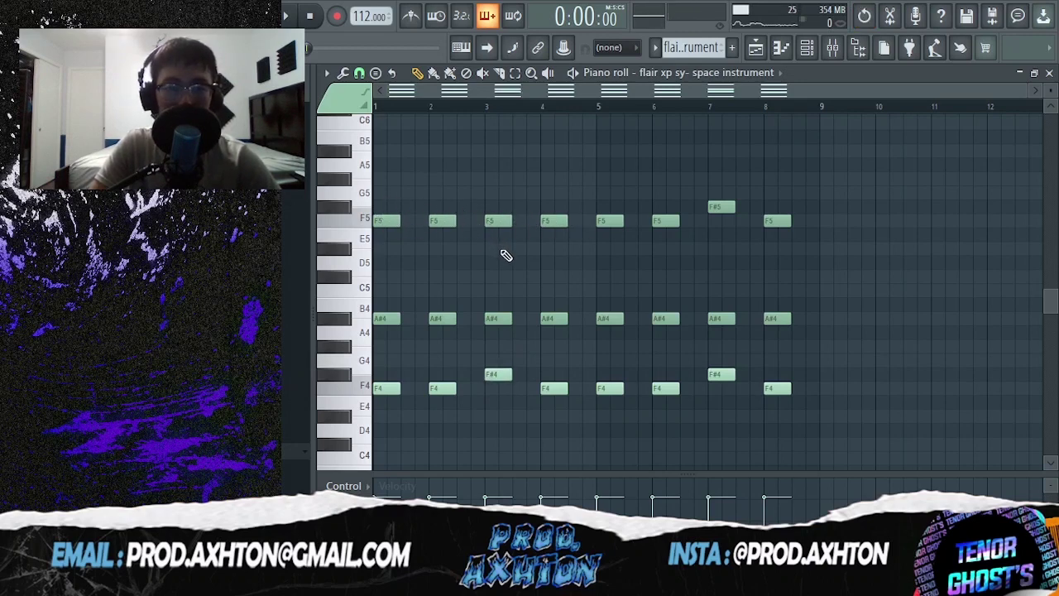
{"action": "key", "text": "ctrl+alt+z"}
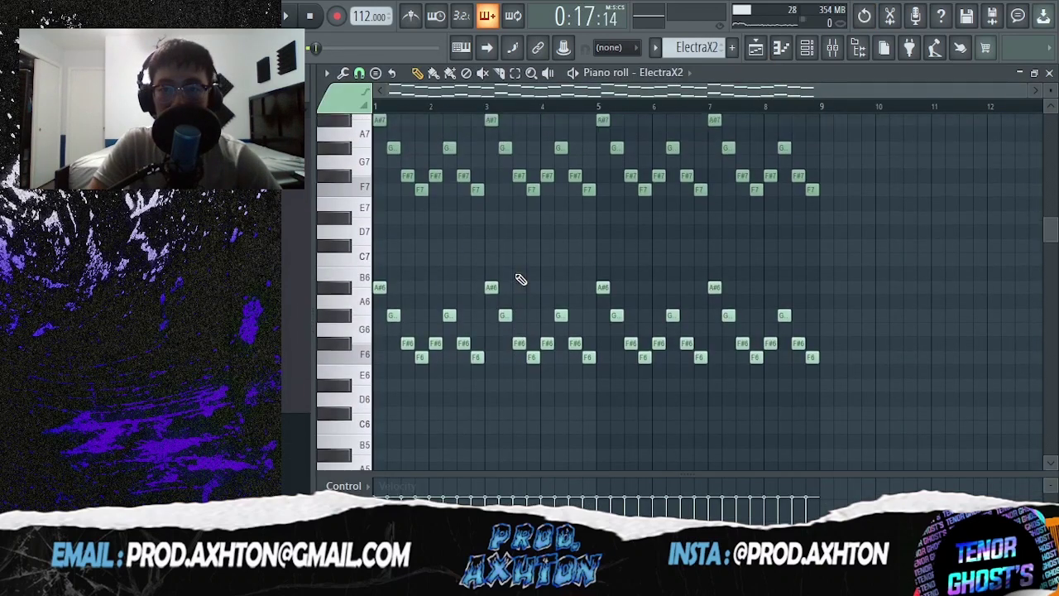
Examine the ElectraX2 melody's two octave layers and look up its channel in the channel rack
{"action": "scroll", "coordinate": [510, 281], "scroll_direction": "up", "scroll_amount": 5}
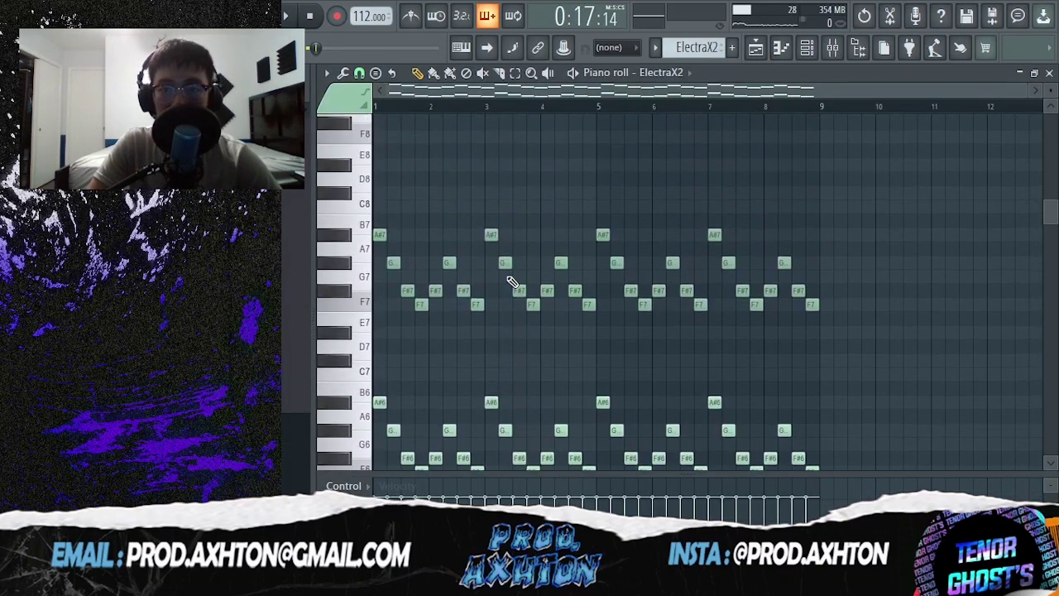
{"action": "scroll", "coordinate": [511, 285], "scroll_direction": "up", "scroll_amount": 1}
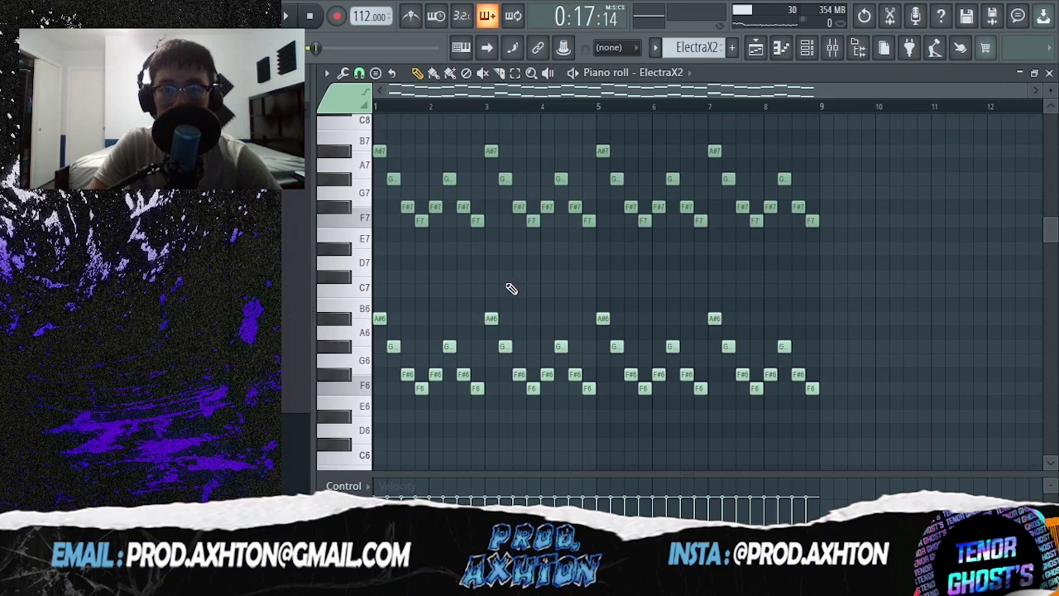
{"action": "left_click", "coordinate": [807, 47]}
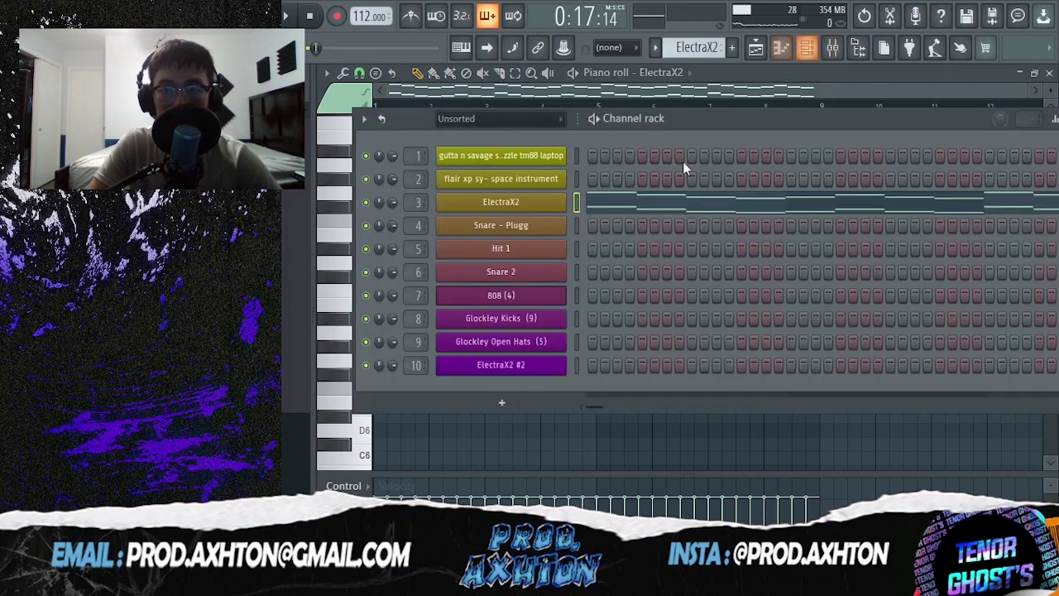
{"action": "left_click", "coordinate": [538, 205]}
{"action": "key", "text": "F7"}
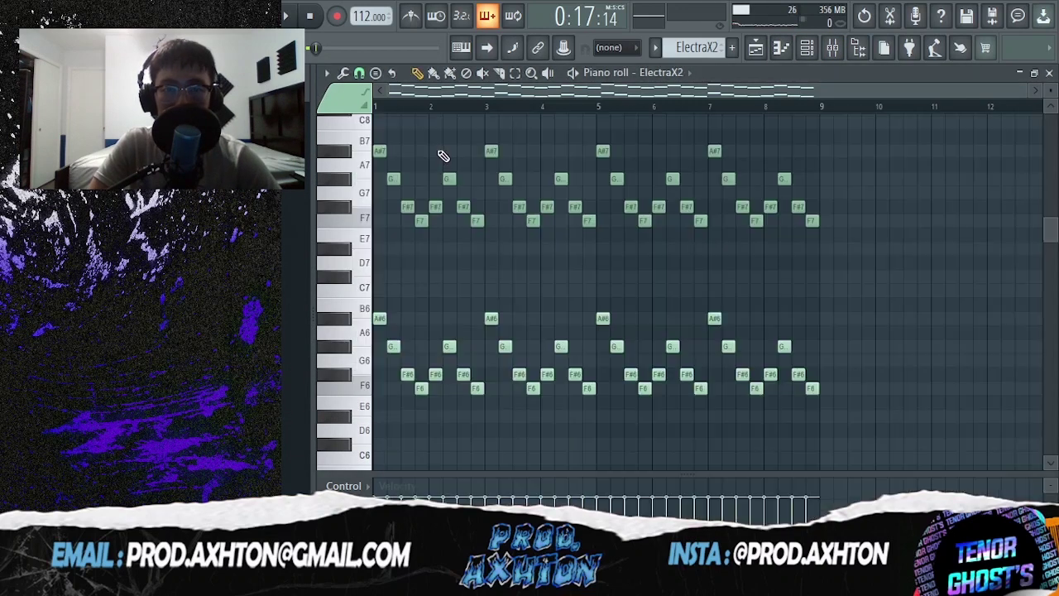
Inspect the first Gross Beat effect on the main mixer track and return to the playlist
{"action": "left_click", "coordinate": [833, 47]}
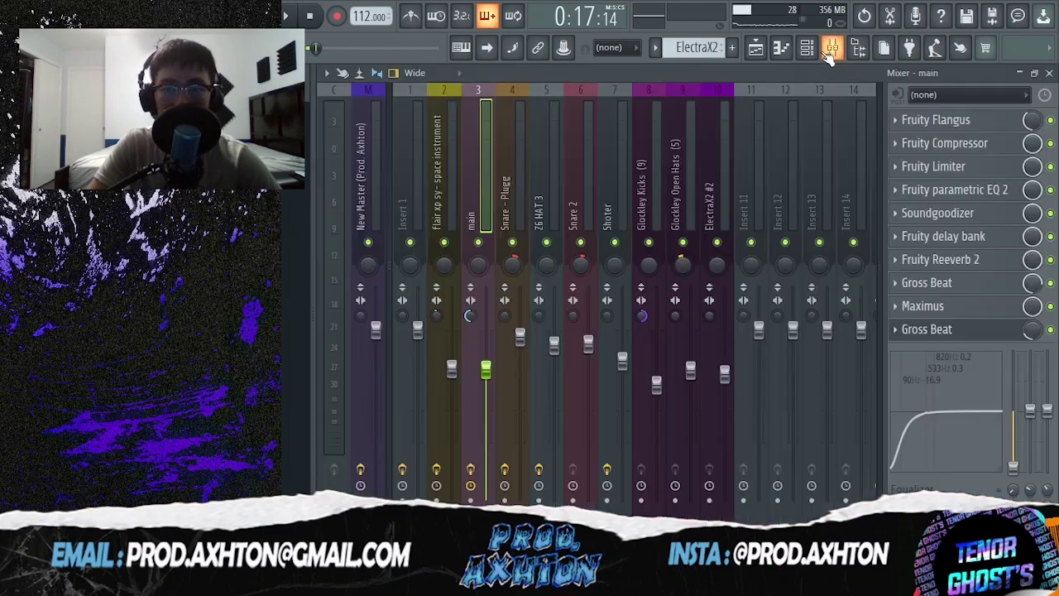
{"action": "left_click", "coordinate": [931, 283]}
{"action": "left_click", "coordinate": [756, 47]}
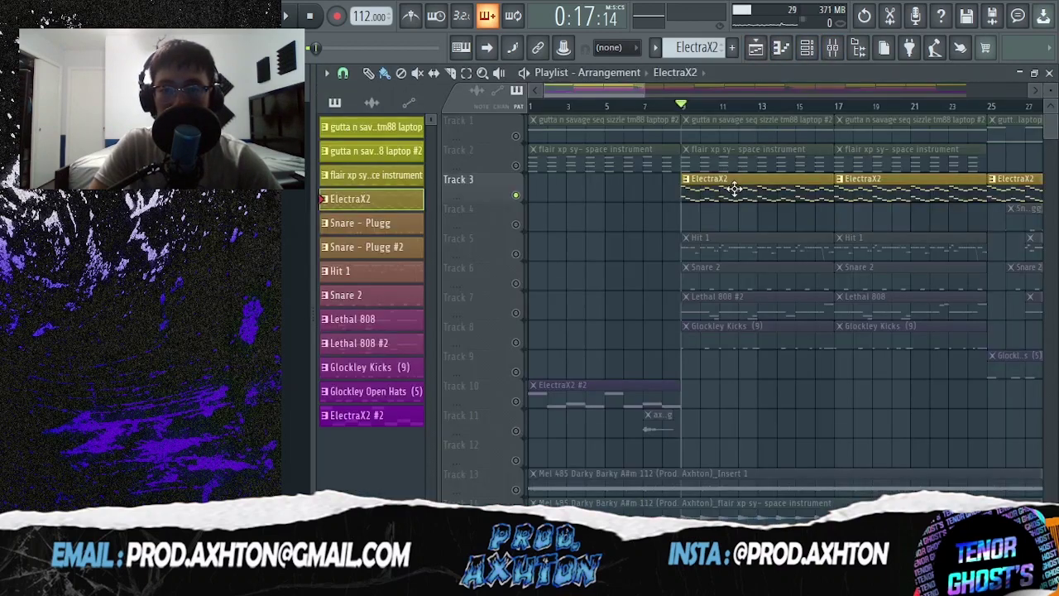
Listen twice to the ElectraX2 melody in the piano roll
{"action": "key", "text": "F7"}
{"action": "scroll", "coordinate": [824, 89], "scroll_direction": "up", "scroll_amount": 2}
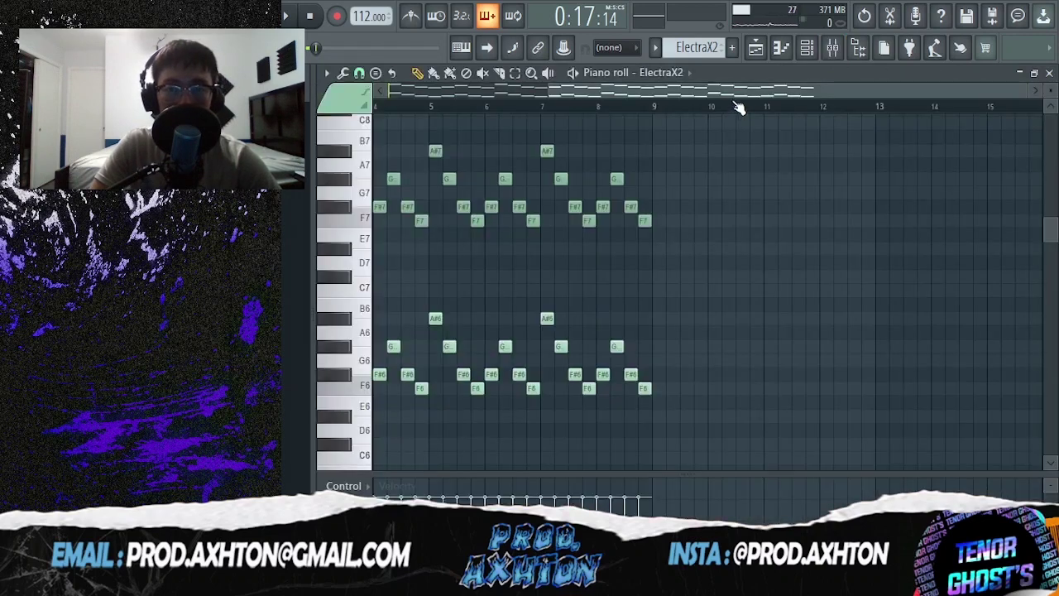
{"action": "key", "text": "space"}
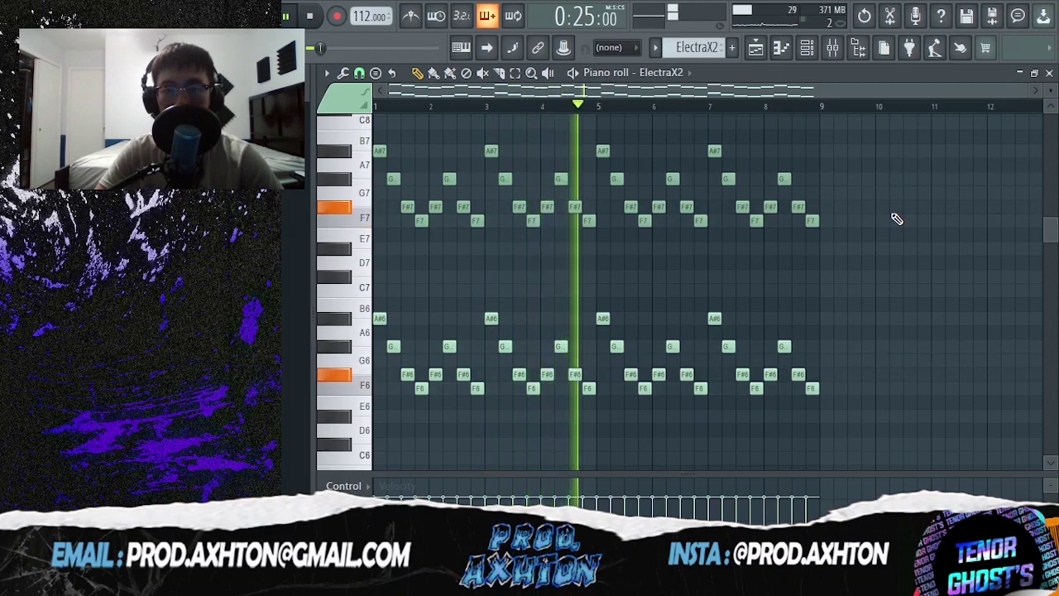
{"action": "key", "text": "space"}
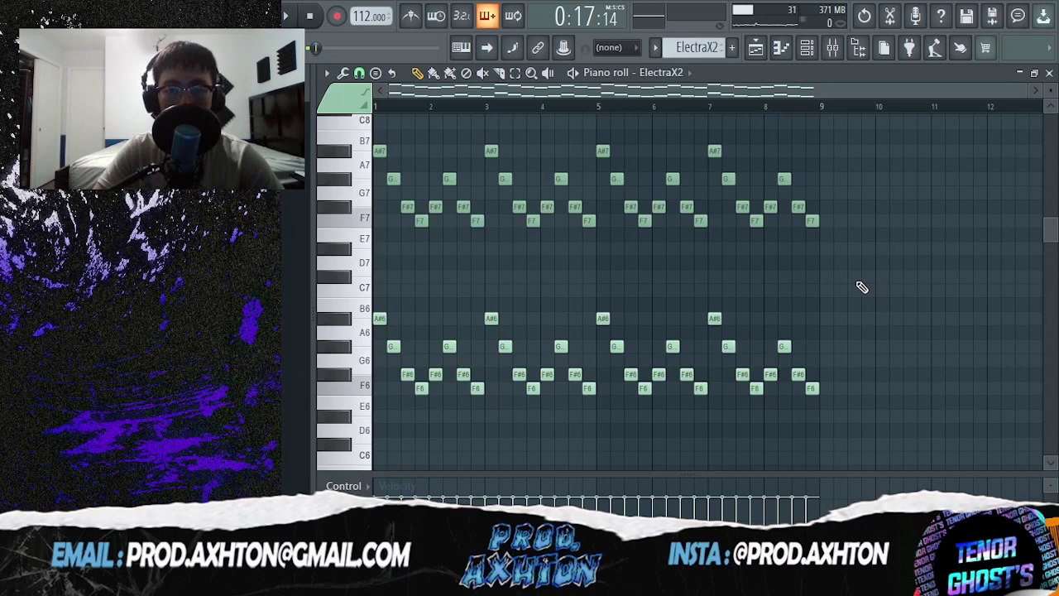
{"action": "key", "text": "space"}
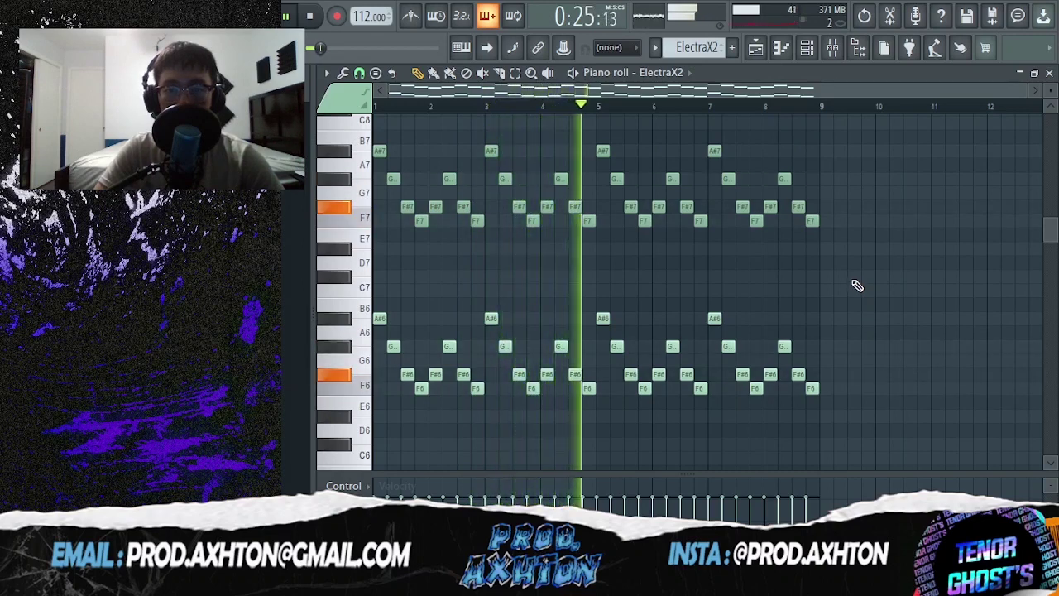
{"action": "key", "text": "space"}
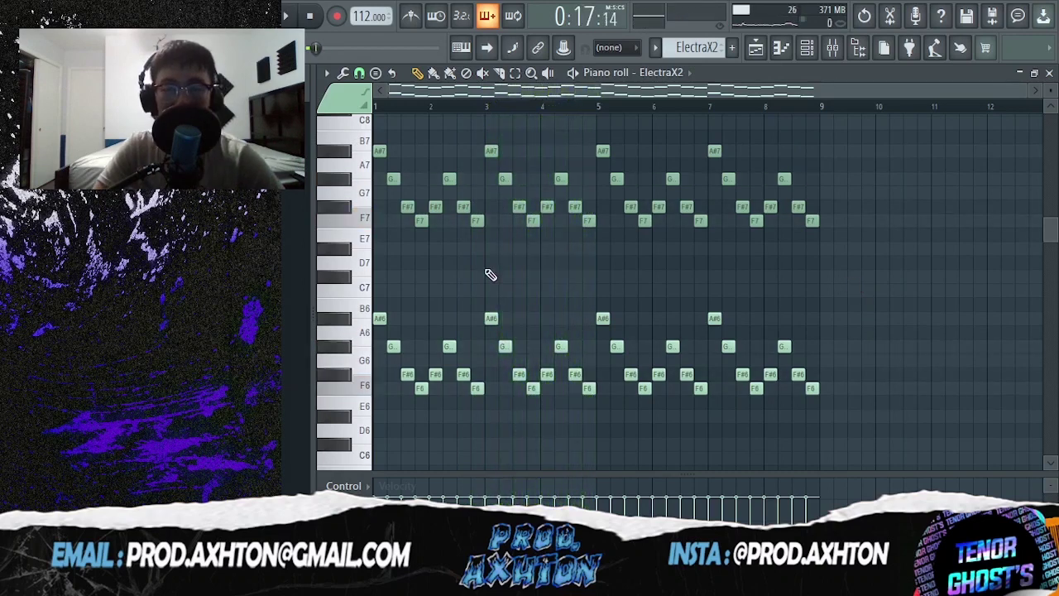
{"action": "scroll", "coordinate": [486, 262], "scroll_direction": "up", "scroll_amount": 3}
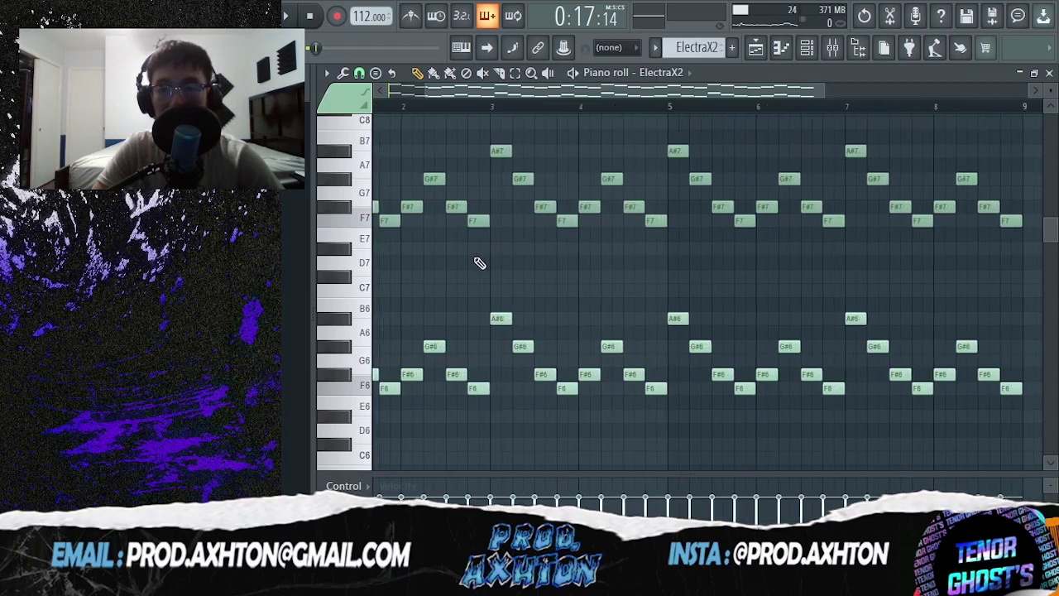
Bring the ElectraX2 #2 pattern's notes into view in the piano roll and listen to them
{"action": "left_click", "coordinate": [756, 47]}
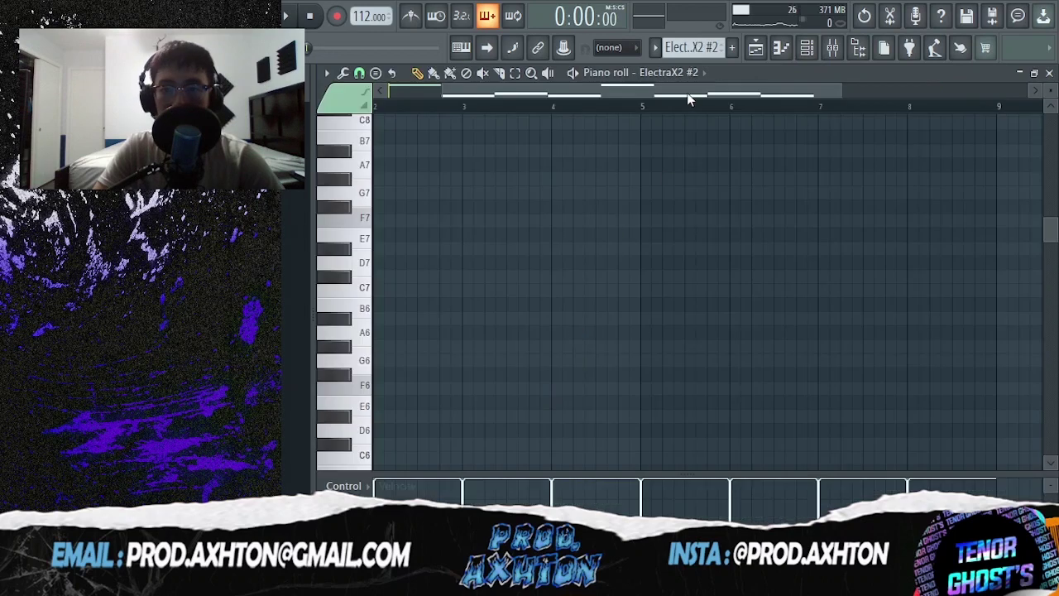
{"action": "scroll", "coordinate": [515, 313], "scroll_direction": "down", "scroll_amount": 4}
{"action": "scroll", "coordinate": [515, 315], "scroll_direction": "down", "scroll_amount": 4}
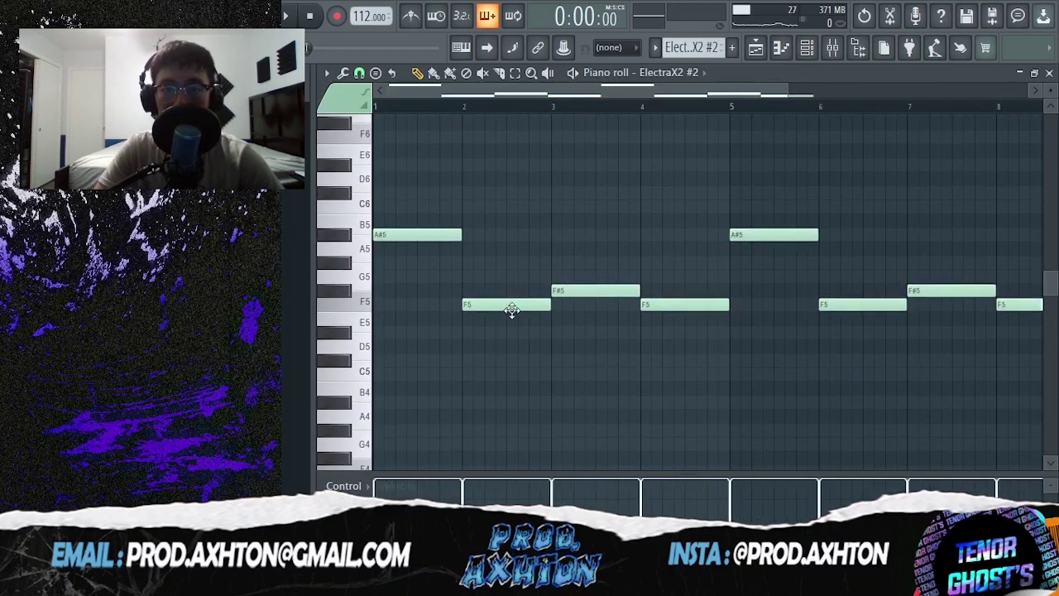
{"action": "scroll", "coordinate": [753, 208], "scroll_direction": "down", "scroll_amount": 2}
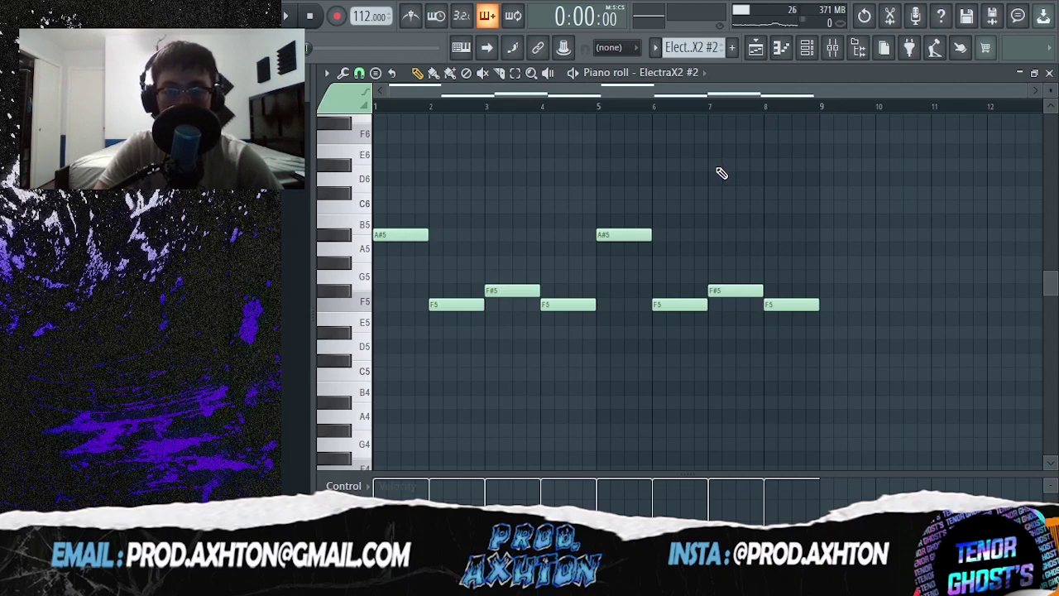
{"action": "key", "text": "space"}
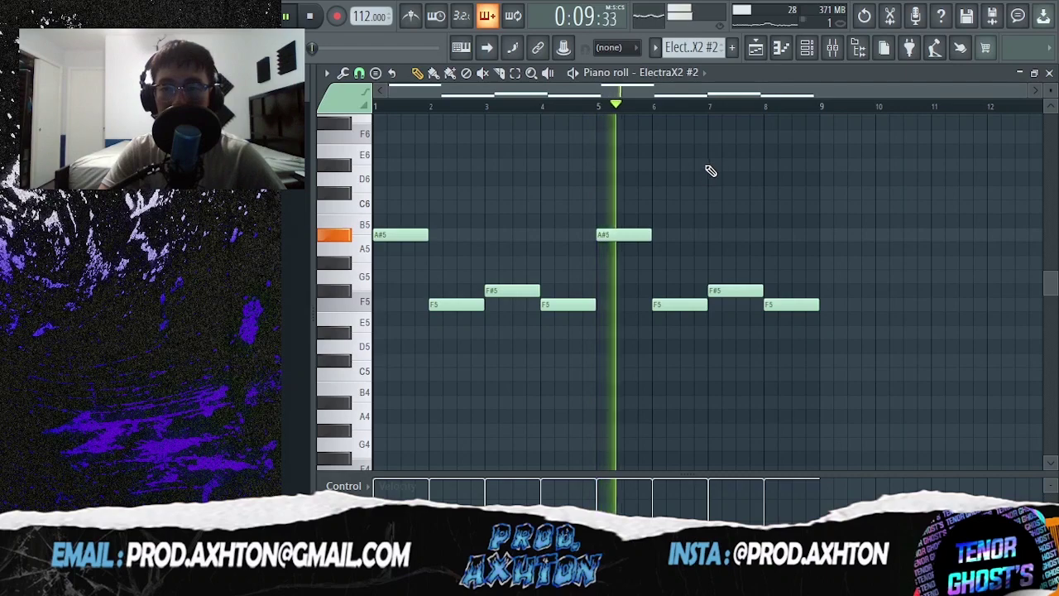
Enable Track 1 in the playlist and open the gutta n savage seq sizzle tm88 laptop #2 pattern's notes
{"action": "scroll", "coordinate": [534, 223], "scroll_direction": "up", "scroll_amount": 5}
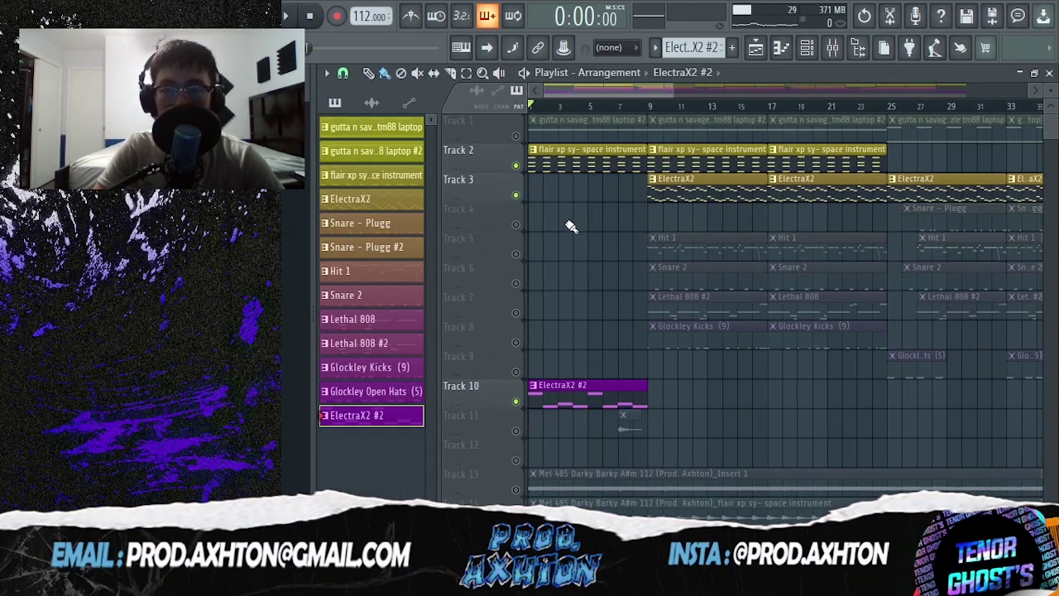
{"action": "left_click", "coordinate": [516, 136]}
{"action": "left_click", "coordinate": [689, 133]}
{"action": "scroll", "coordinate": [668, 134], "scroll_direction": "down", "scroll_amount": 1}
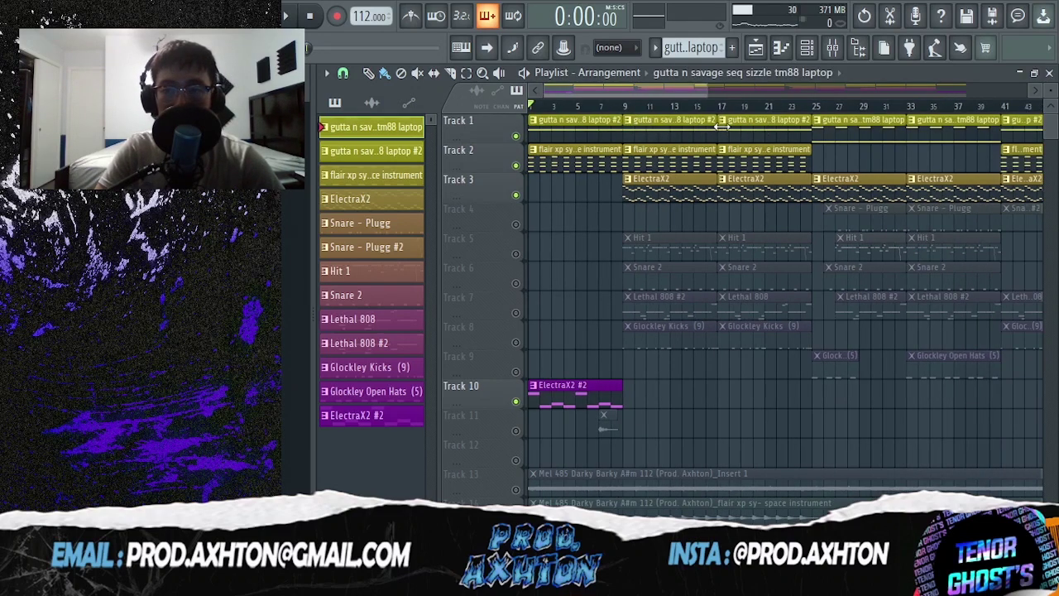
{"action": "double_click", "coordinate": [642, 135]}
{"action": "left_click_drag", "start_coordinate": [544, 92], "coordinate": [490, 116]}
{"action": "scroll", "coordinate": [488, 263], "scroll_direction": "down", "scroll_amount": 2}
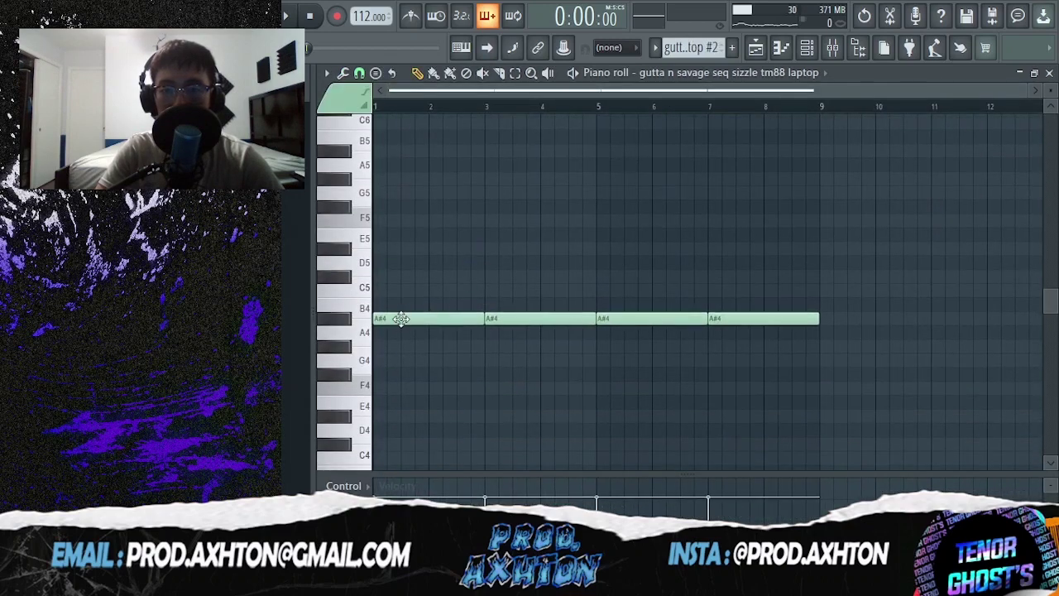
Open the gutta n savage seq sizzle tm88 laptop pattern at bar 25 of Track 1 and listen to it
{"action": "key", "text": "F5"}
{"action": "left_click", "coordinate": [818, 108]}
{"action": "right_click", "coordinate": [517, 137]}
{"action": "double_click", "coordinate": [840, 137]}
{"action": "scroll", "coordinate": [627, 248], "scroll_direction": "up", "scroll_amount": 2}
{"action": "key", "text": "space"}
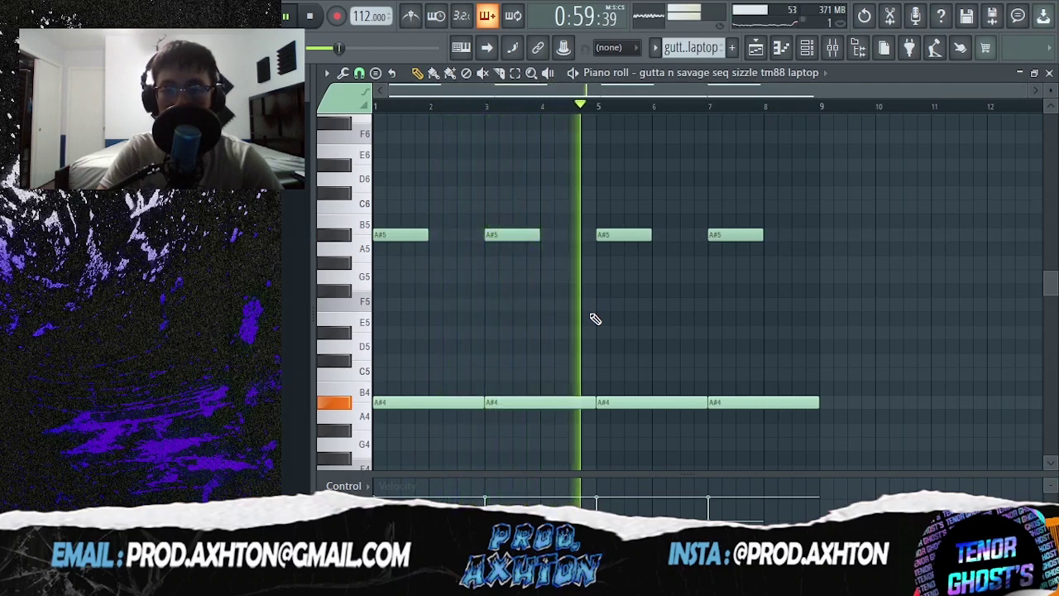
{"action": "key", "text": "space"}
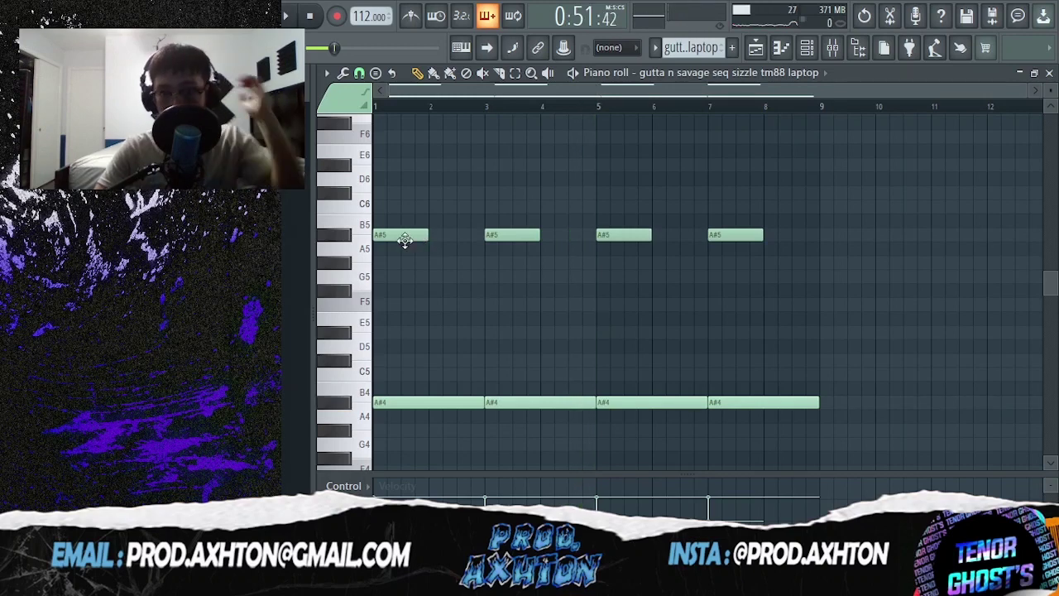
Bring the rendered melody stems on Tracks 13 to 16 into view in the playlist and play them
{"action": "left_click", "coordinate": [833, 52]}
{"action": "key", "text": "F5"}
{"action": "scroll", "coordinate": [641, 314], "scroll_direction": "down", "scroll_amount": 4}
{"action": "scroll", "coordinate": [590, 302], "scroll_direction": "up", "scroll_amount": 3, "text": "ctrl"}
{"action": "left_click_drag", "start_coordinate": [645, 92], "coordinate": [622, 95]}
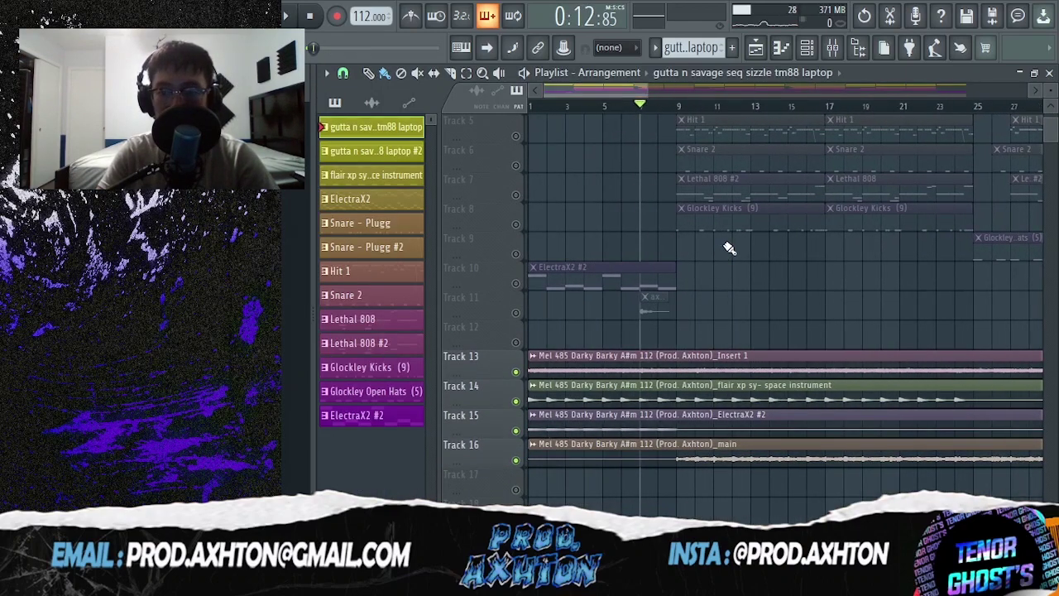
{"action": "key", "text": "space"}
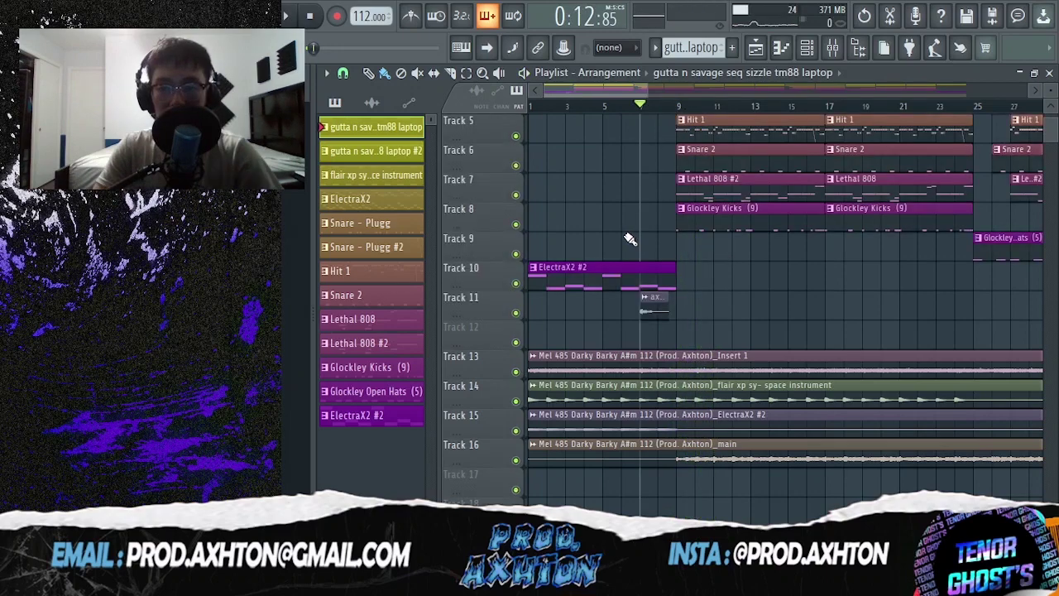
Review the full arrangement from Track 1 down, moving the playhead to bar 1 and to bar 9
{"action": "scroll", "coordinate": [630, 239], "scroll_direction": "up", "scroll_amount": 2}
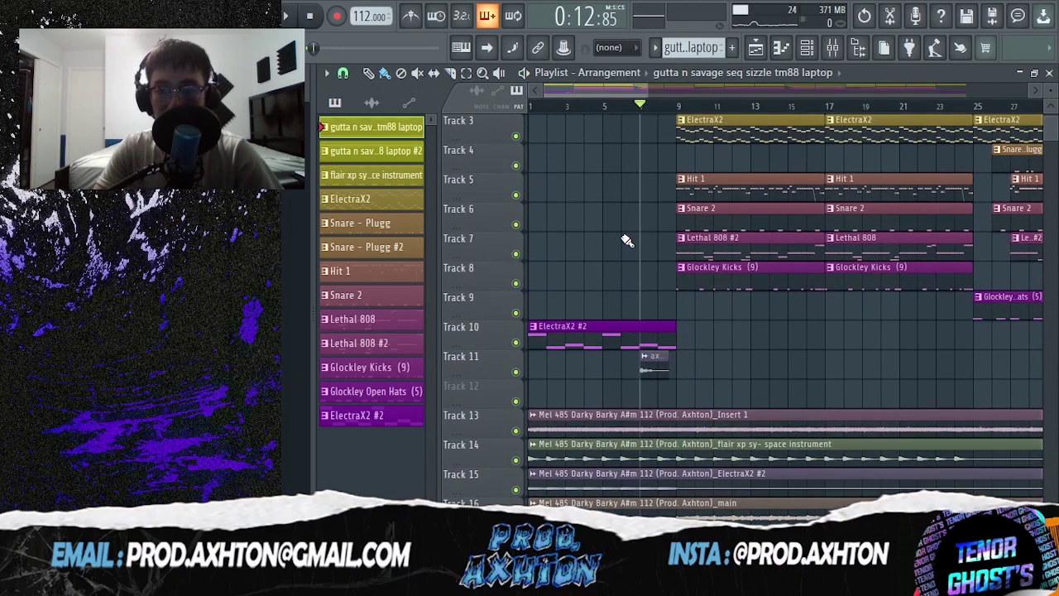
{"action": "scroll", "coordinate": [637, 269], "scroll_direction": "up", "scroll_amount": 2}
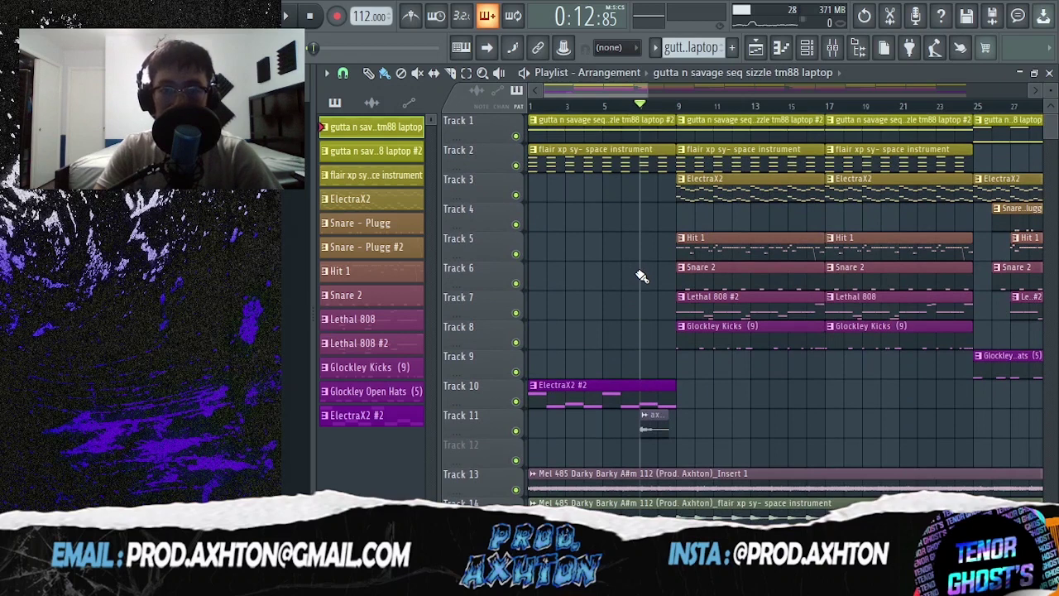
{"action": "left_click", "coordinate": [532, 106]}
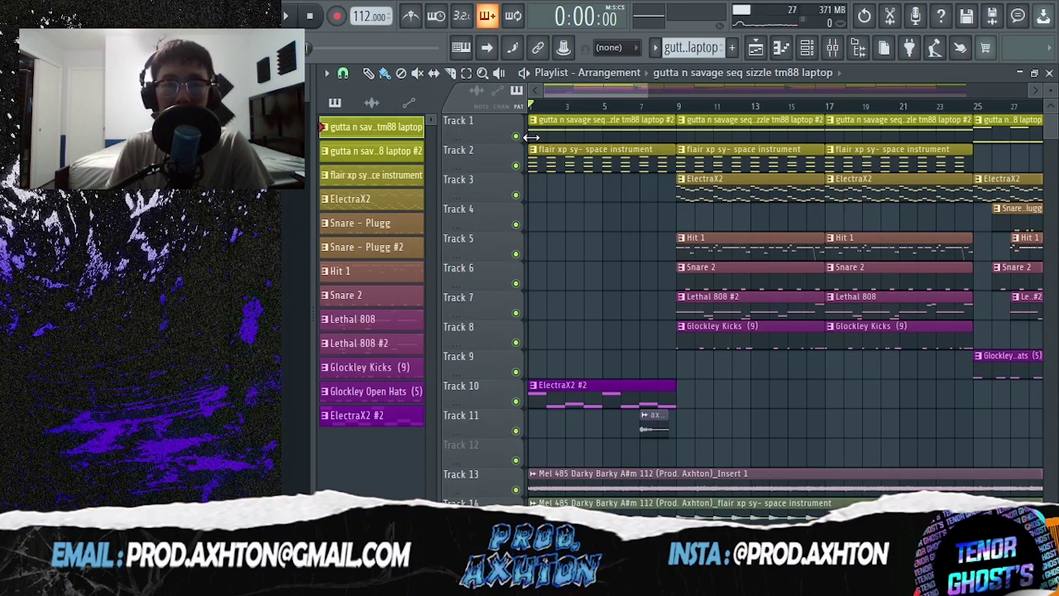
{"action": "left_click", "coordinate": [677, 106]}
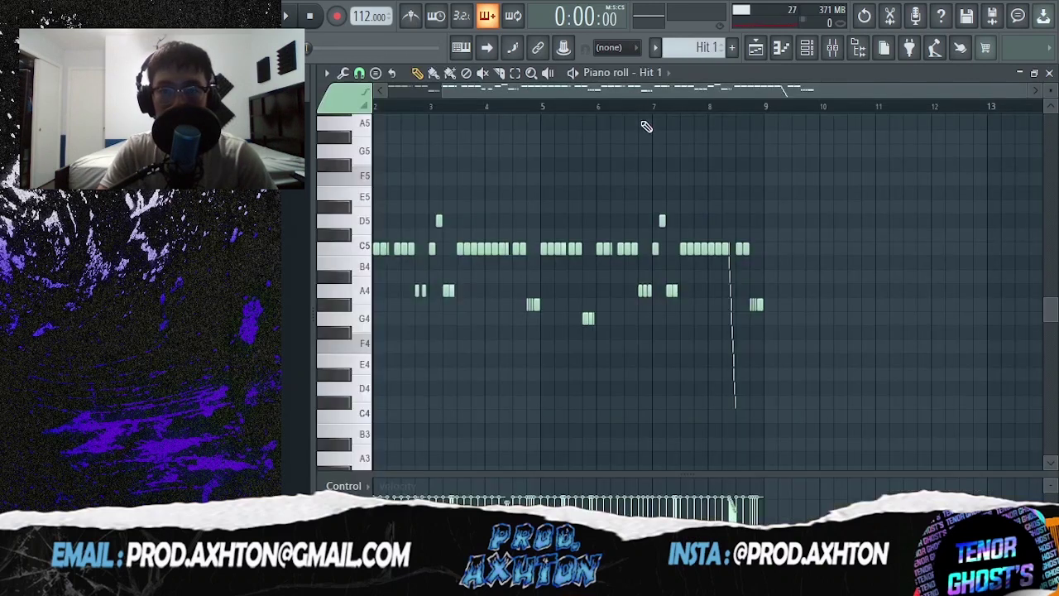
Listen to the Hit 1 pattern from its first bar in the piano roll and stop playback
{"action": "left_click_drag", "start_coordinate": [646, 90], "coordinate": [593, 90]}
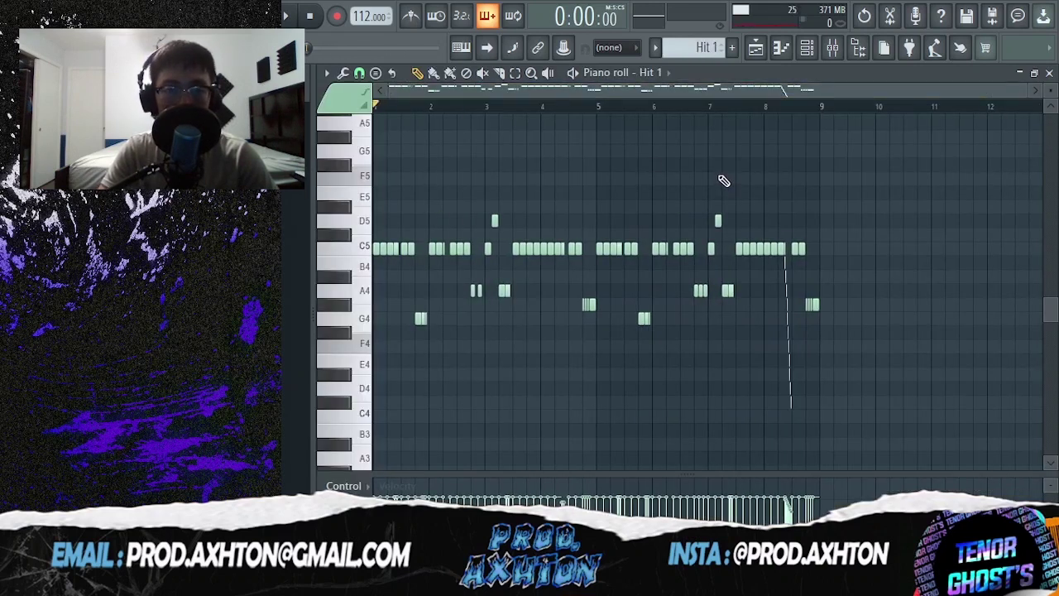
{"action": "key", "text": "space"}
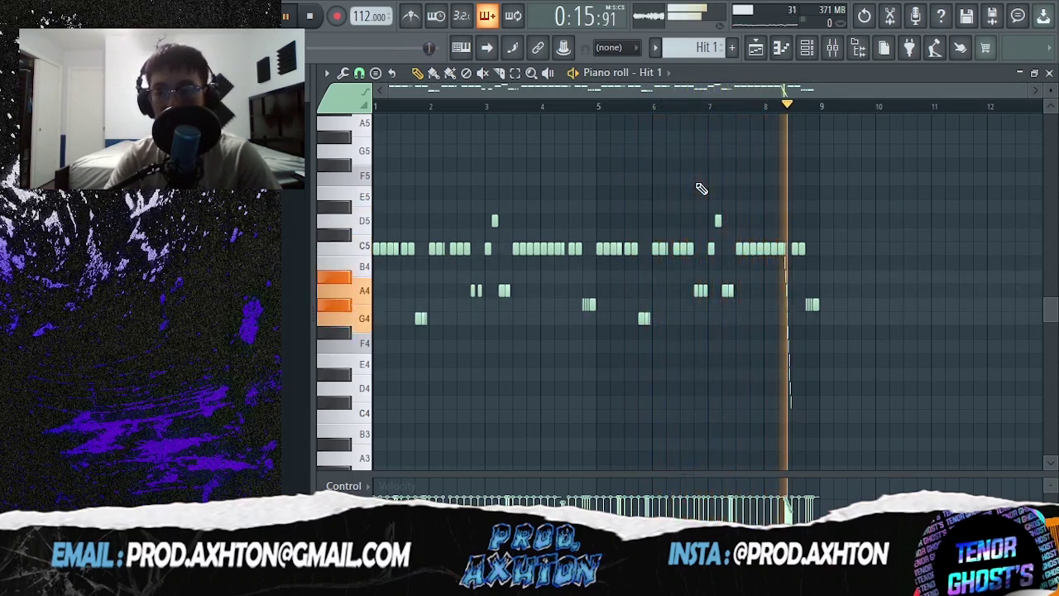
{"action": "key", "text": "space"}
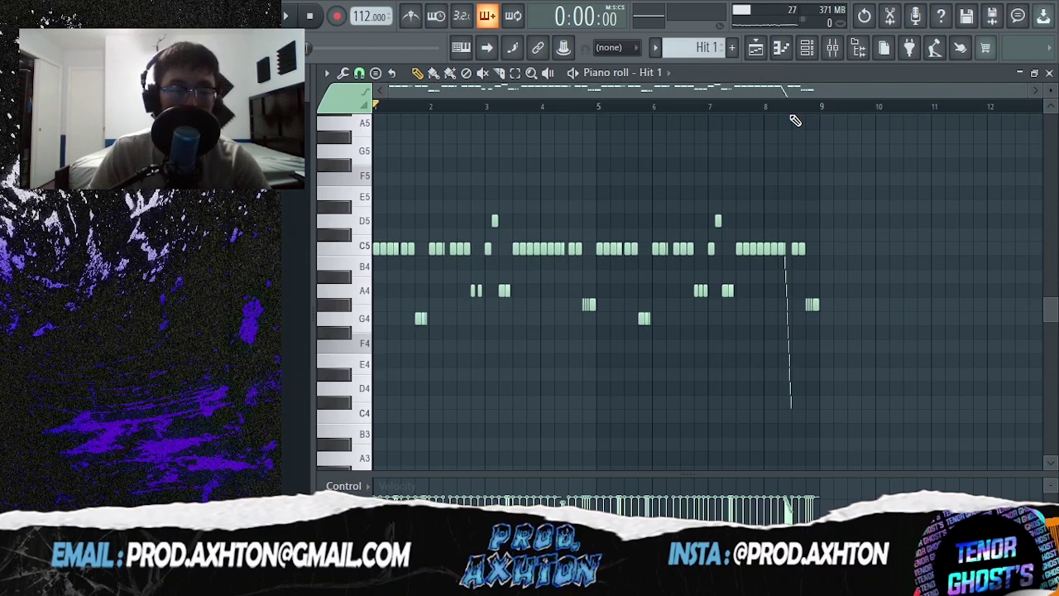
Examine the Fruity parametric EQ 2, Fruity Reeverb 2 and Effectrix settings on the Z6 HAT 3 mixer channel
{"action": "left_click_drag", "start_coordinate": [1030, 89], "coordinate": [882, 89]}
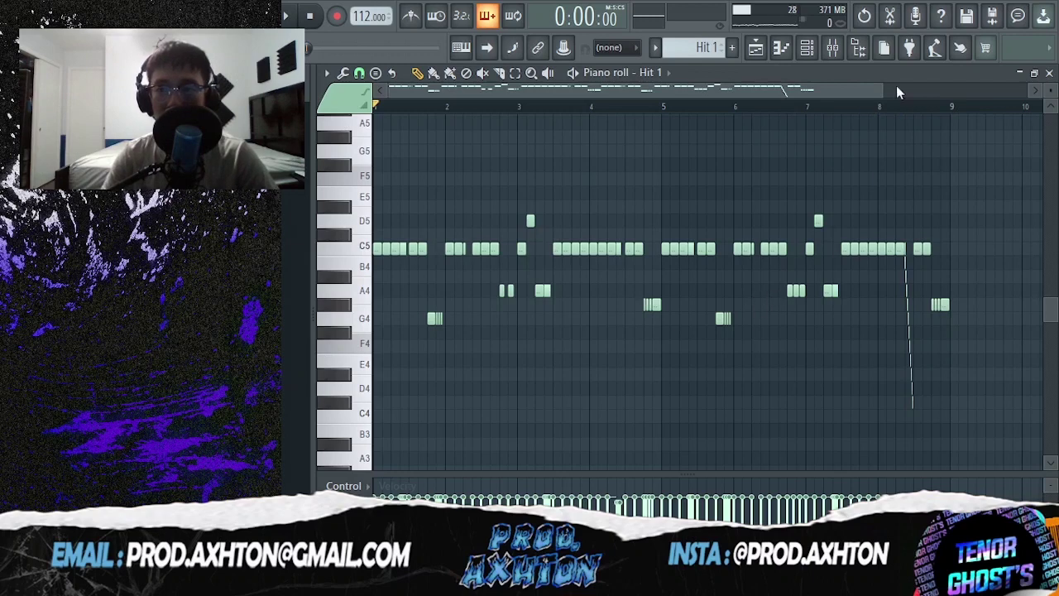
{"action": "left_click_drag", "start_coordinate": [885, 89], "coordinate": [873, 90]}
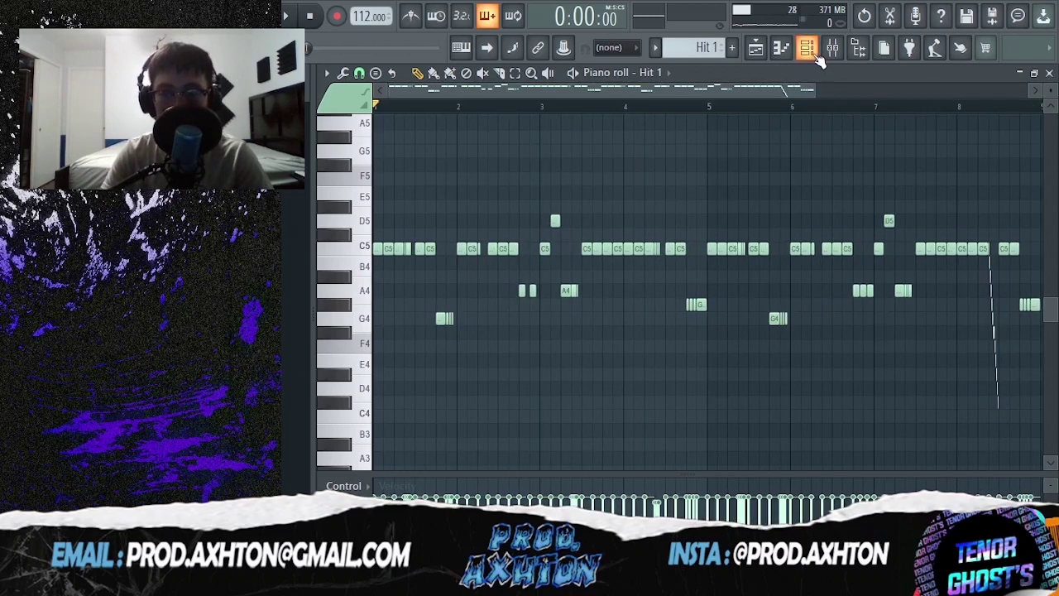
{"action": "left_click_drag", "start_coordinate": [812, 86], "coordinate": [868, 92]}
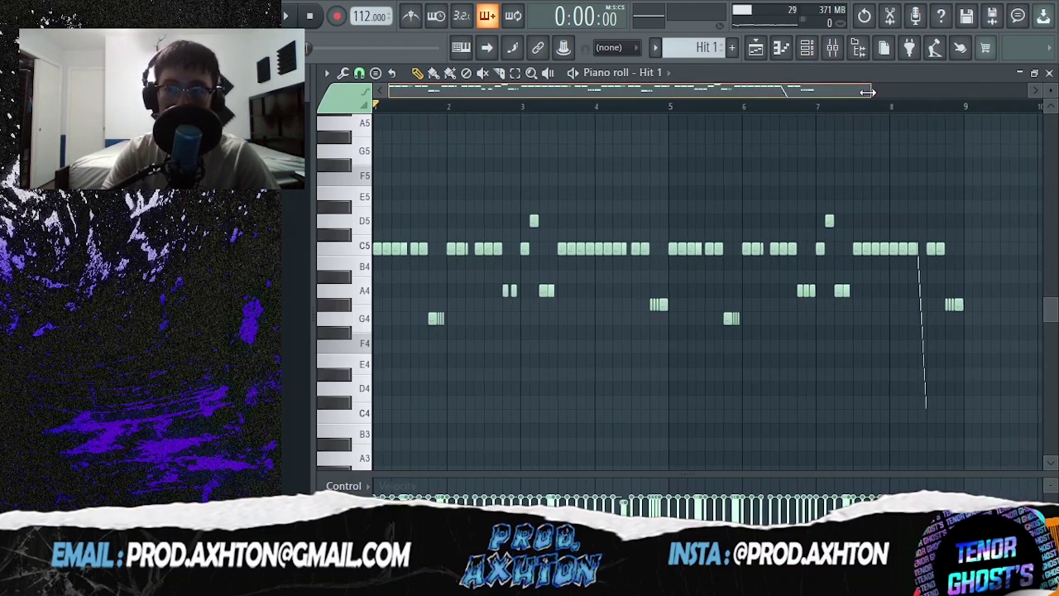
{"action": "left_click", "coordinate": [858, 47]}
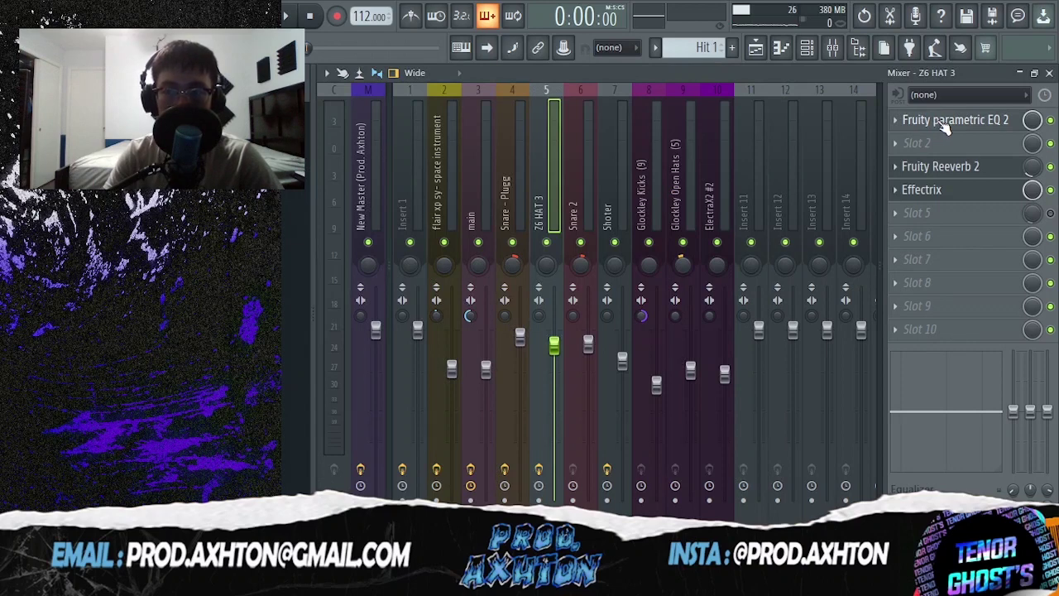
{"action": "left_click", "coordinate": [948, 126]}
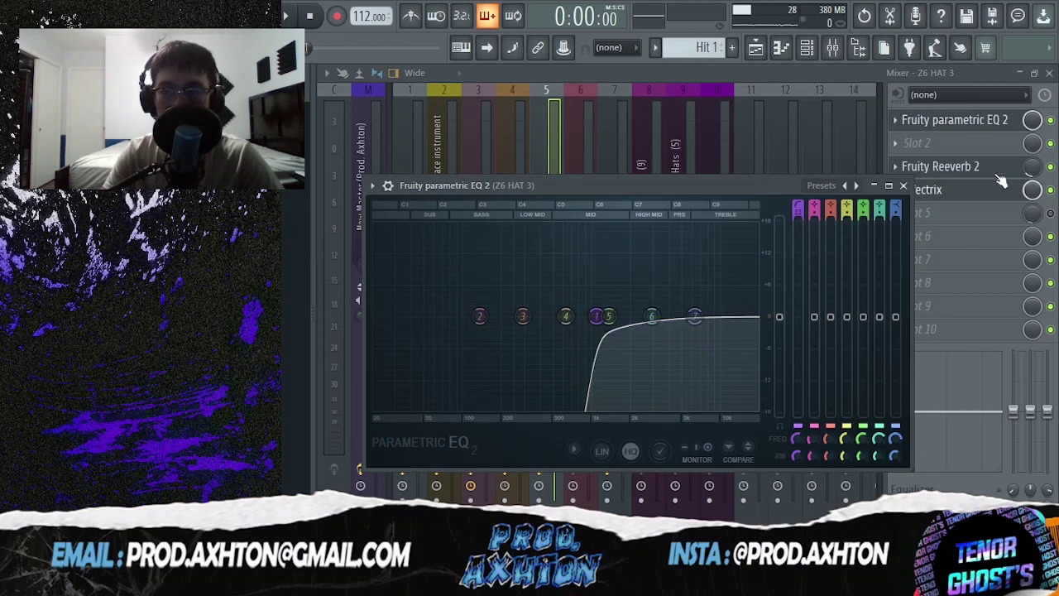
{"action": "left_click", "coordinate": [964, 169]}
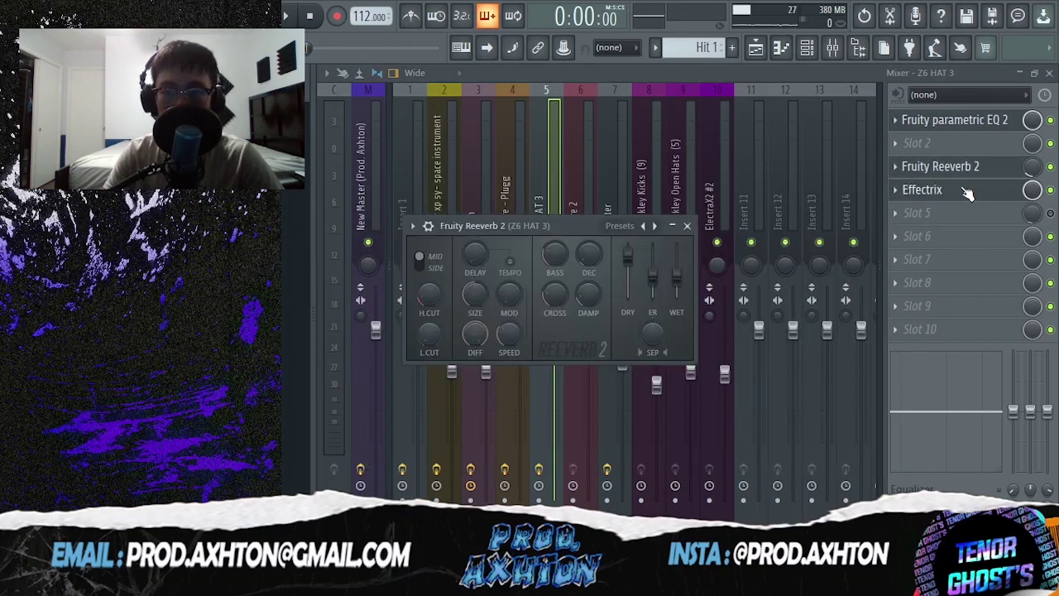
{"action": "left_click", "coordinate": [970, 193]}
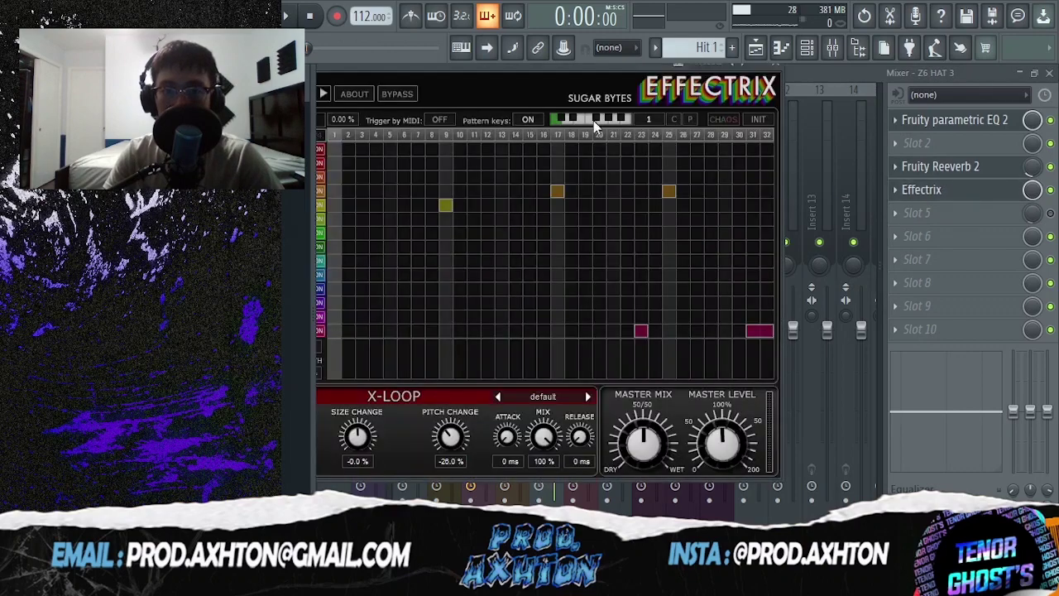
Open the Snare 2 pattern in the piano roll and listen to it from its first bar
{"action": "left_click", "coordinate": [762, 52]}
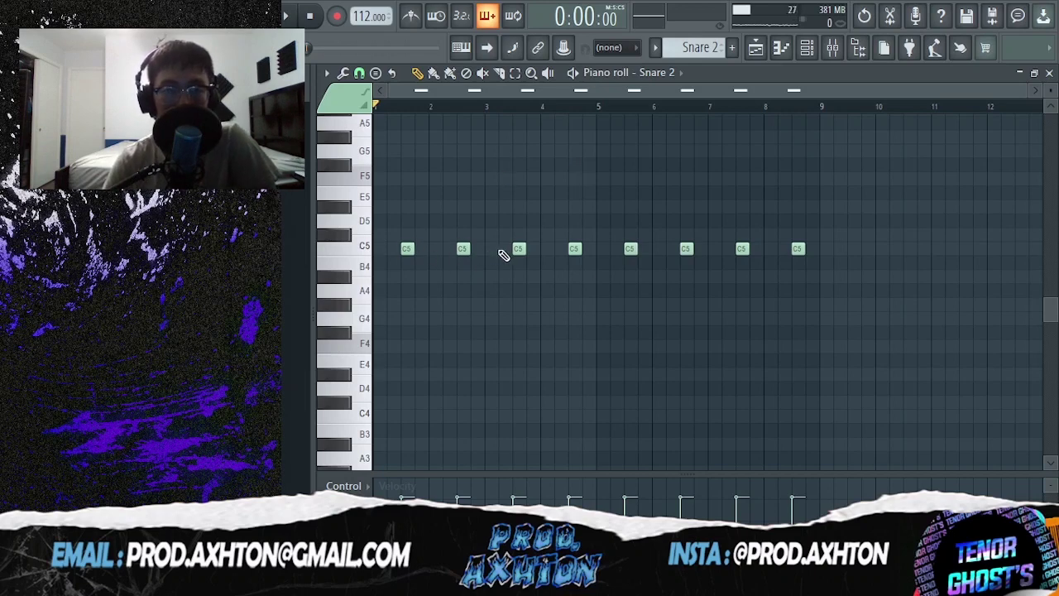
{"action": "left_click", "coordinate": [287, 16]}
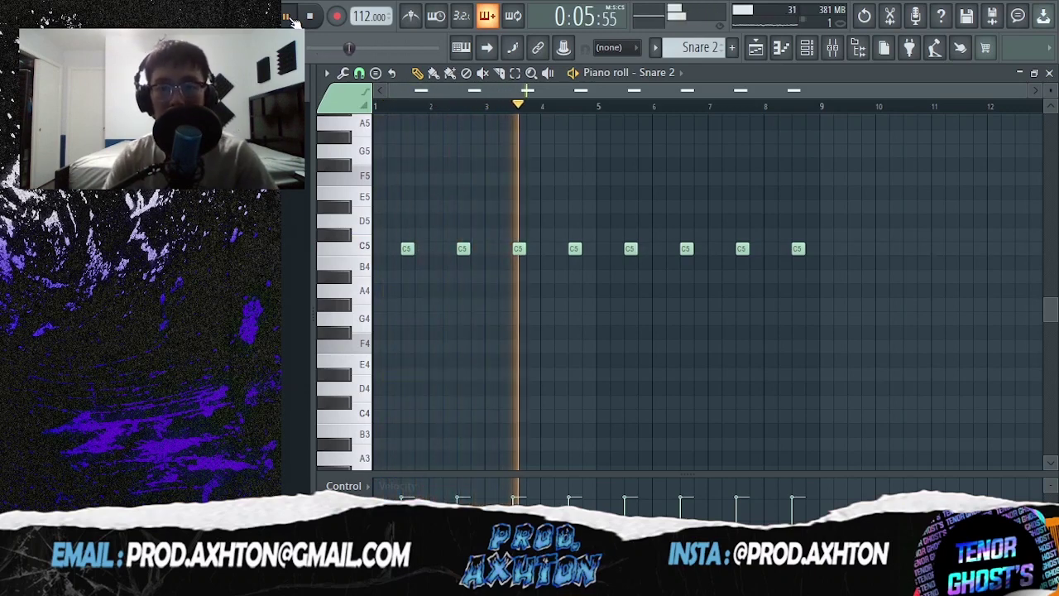
{"action": "left_click", "coordinate": [287, 16]}
{"action": "scroll", "coordinate": [419, 241], "scroll_direction": "up", "scroll_amount": 1}
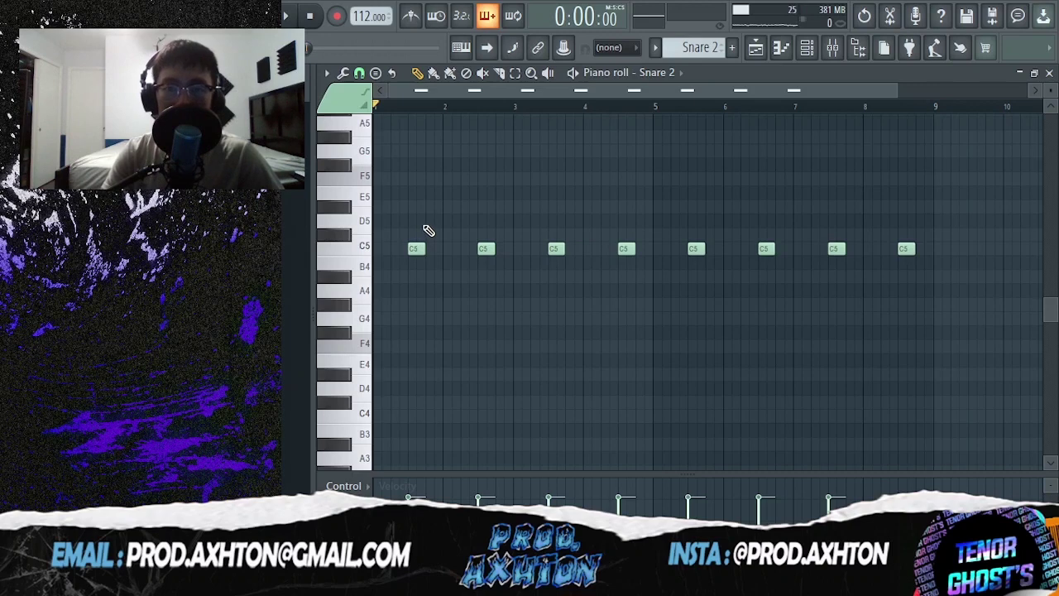
{"action": "scroll", "coordinate": [410, 230], "scroll_direction": "up", "scroll_amount": 1}
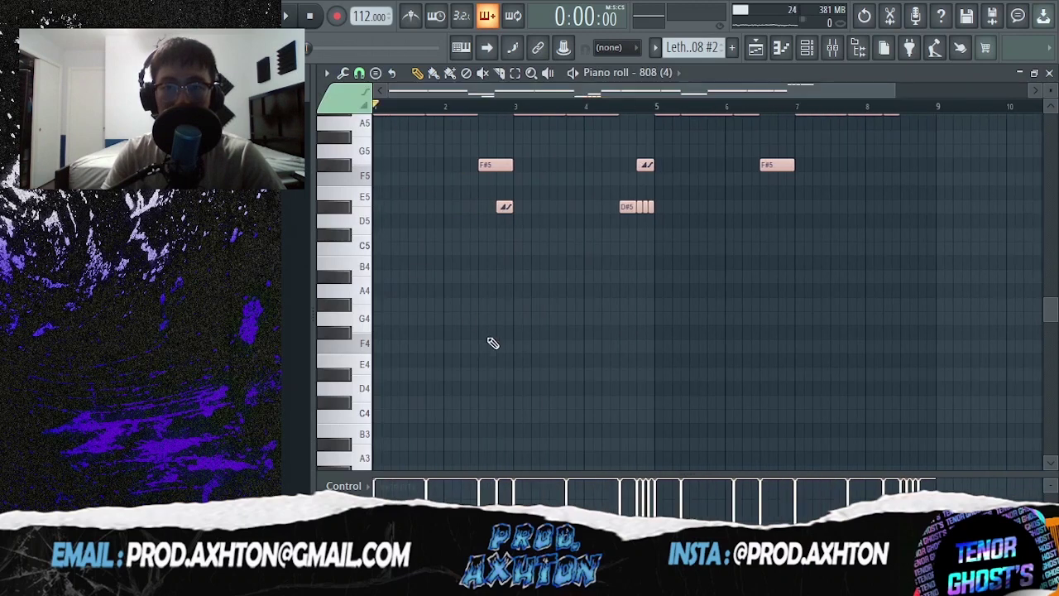
Open the 808 (4) notes in the piano roll and listen to the pattern from bar 1 through bar 8
{"action": "scroll", "coordinate": [530, 336], "scroll_direction": "up", "scroll_amount": 5}
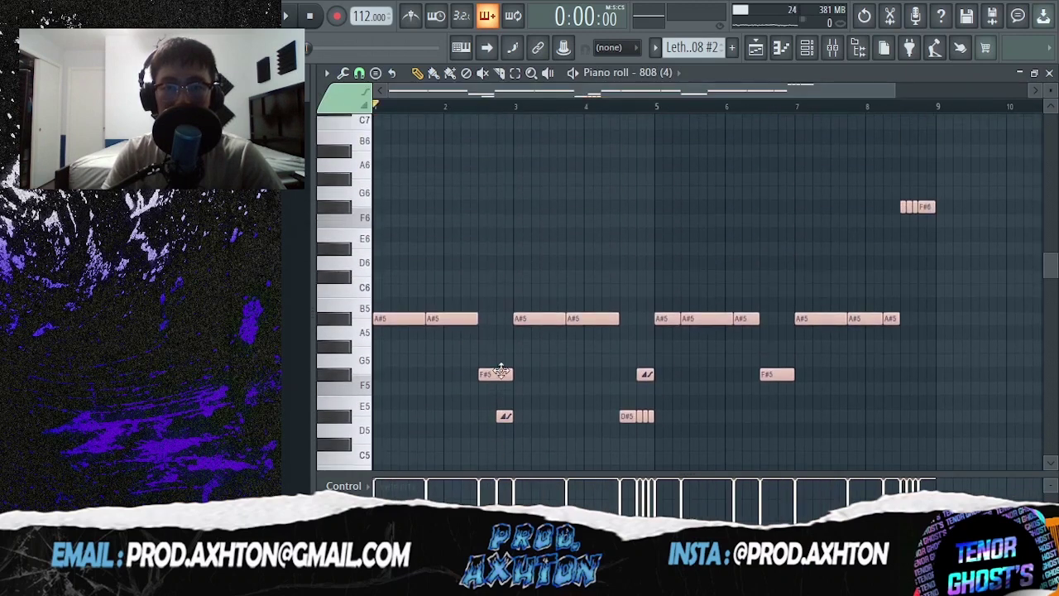
{"action": "scroll", "coordinate": [568, 331], "scroll_direction": "down", "scroll_amount": 1}
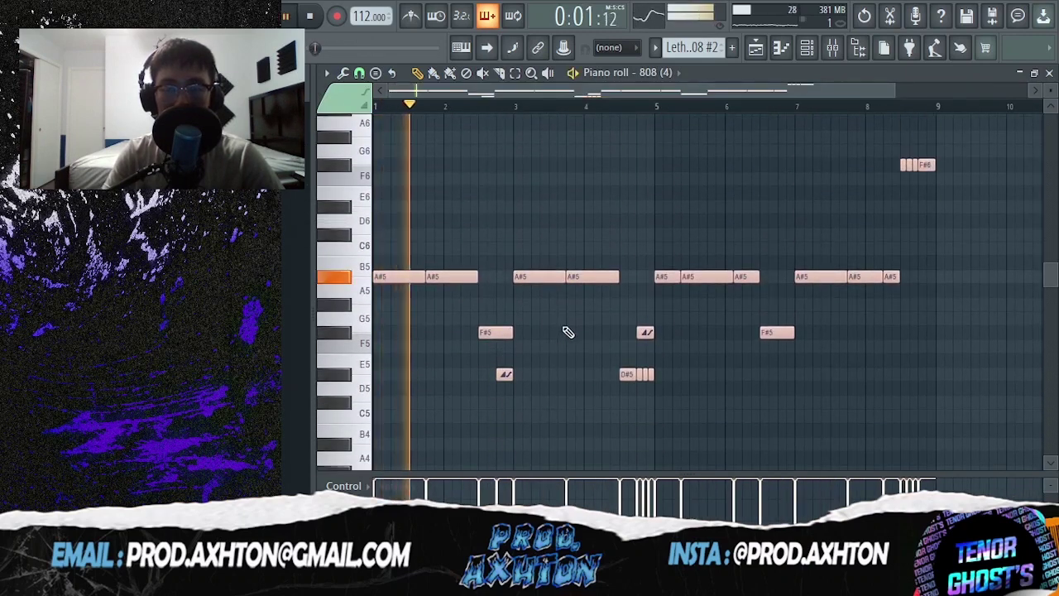
{"action": "scroll", "coordinate": [568, 332], "scroll_direction": "down", "scroll_amount": 1}
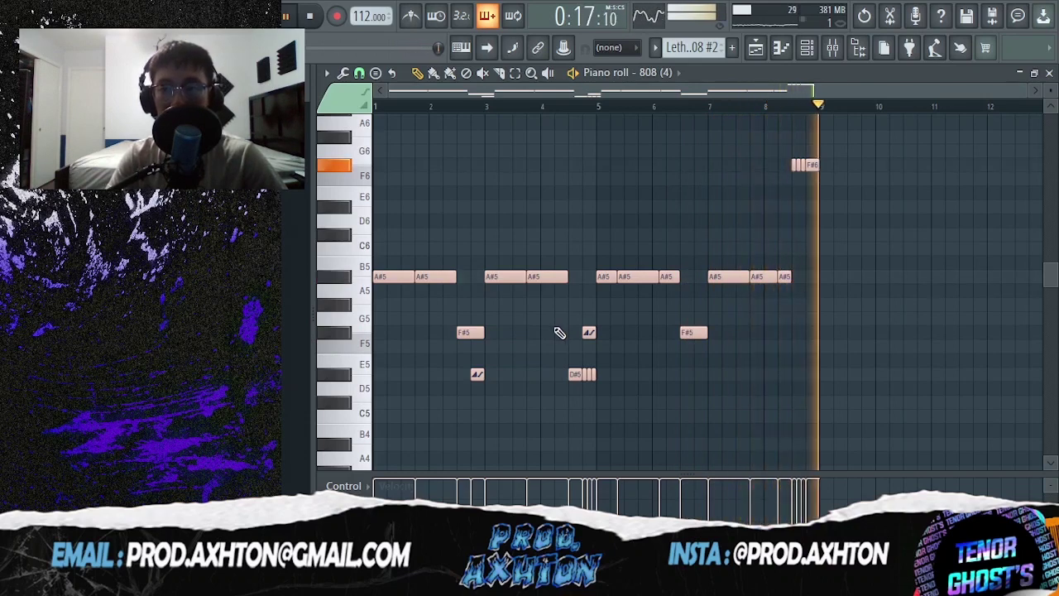
{"action": "key", "text": "space"}
Examine the F#5 note and its D#5 slide note at the end of bar 2, playing the 808 from bar 2
{"action": "scroll", "coordinate": [570, 313], "scroll_direction": "up", "scroll_amount": 2}
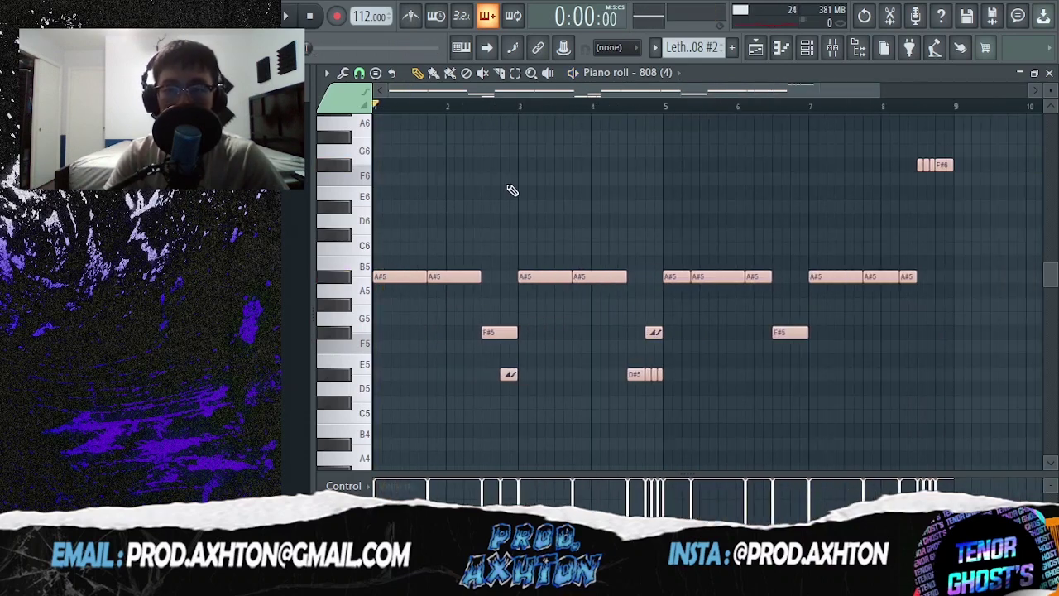
{"action": "scroll", "coordinate": [478, 207], "scroll_direction": "up", "scroll_amount": 4}
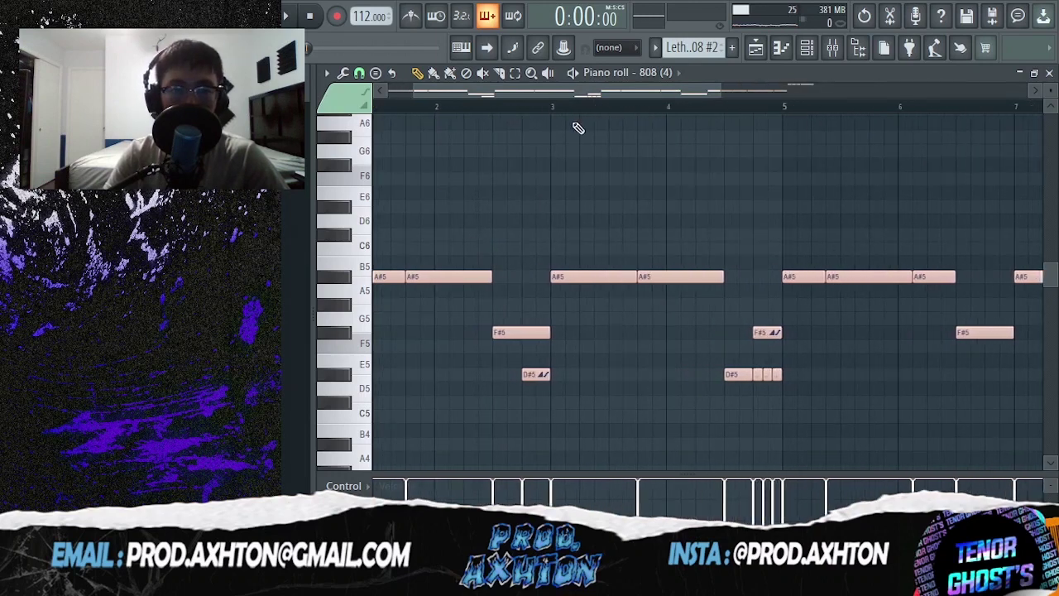
{"action": "left_click", "coordinate": [587, 377]}
{"action": "scroll", "coordinate": [652, 390], "scroll_direction": "down", "scroll_amount": 2}
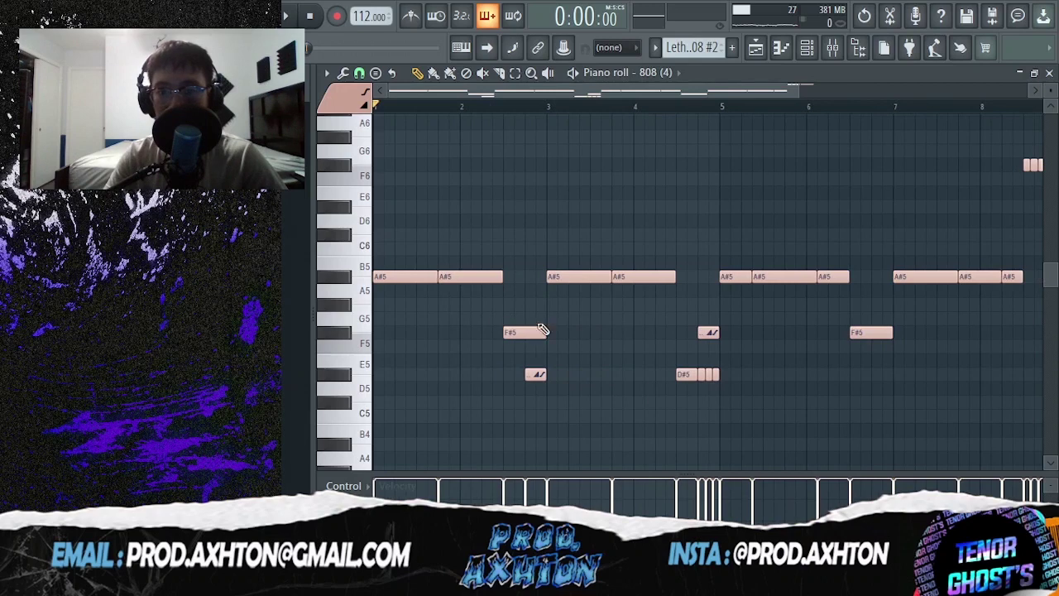
{"action": "scroll", "coordinate": [580, 344], "scroll_direction": "down", "scroll_amount": 1}
{"action": "left_click", "coordinate": [445, 108]}
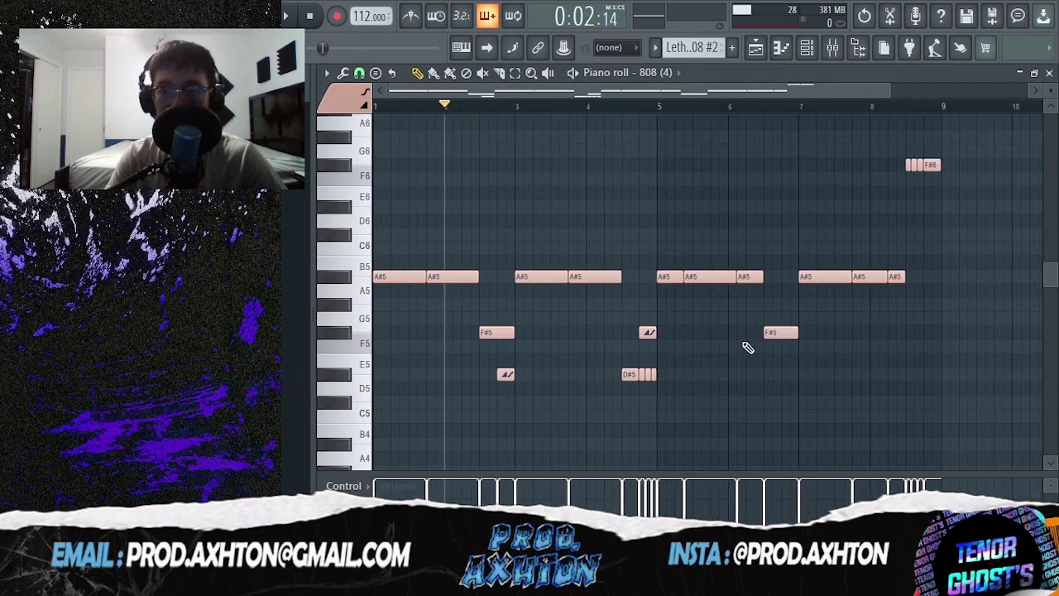
{"action": "key", "text": "space"}
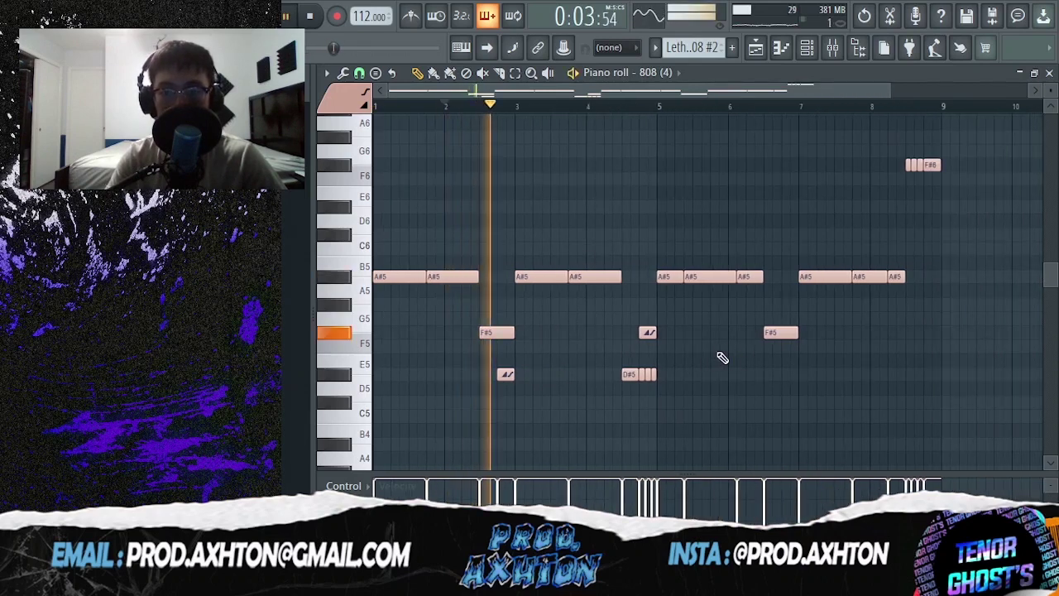
{"action": "key", "text": "space"}
Inspect the repeated D#5 notes and the F#5 slide just before bar 5, and play the 808 from bar 4
{"action": "scroll", "coordinate": [653, 389], "scroll_direction": "up", "scroll_amount": 7}
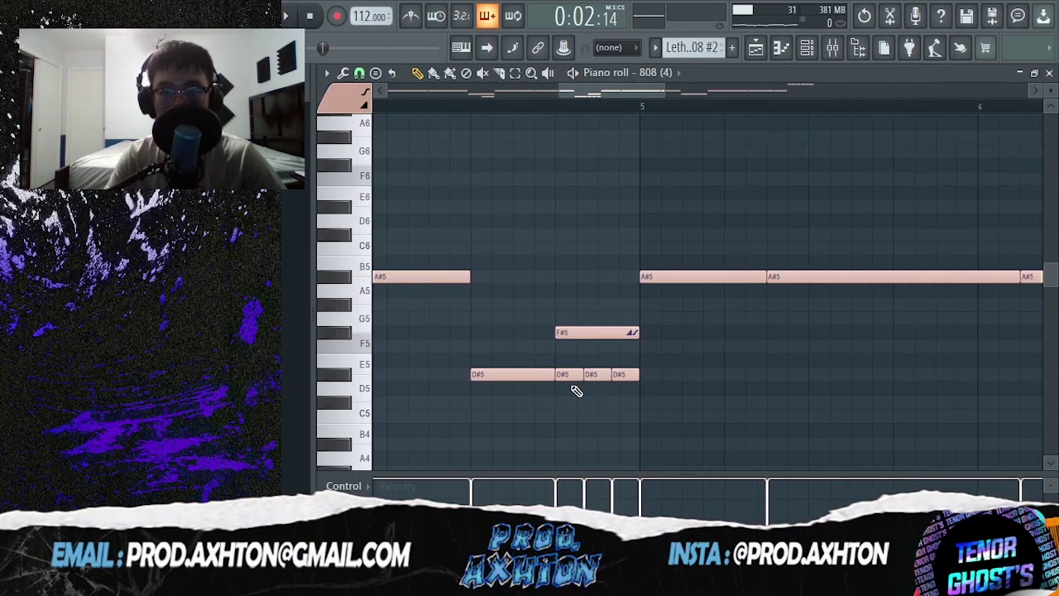
{"action": "scroll", "coordinate": [581, 389], "scroll_direction": "up", "scroll_amount": 2}
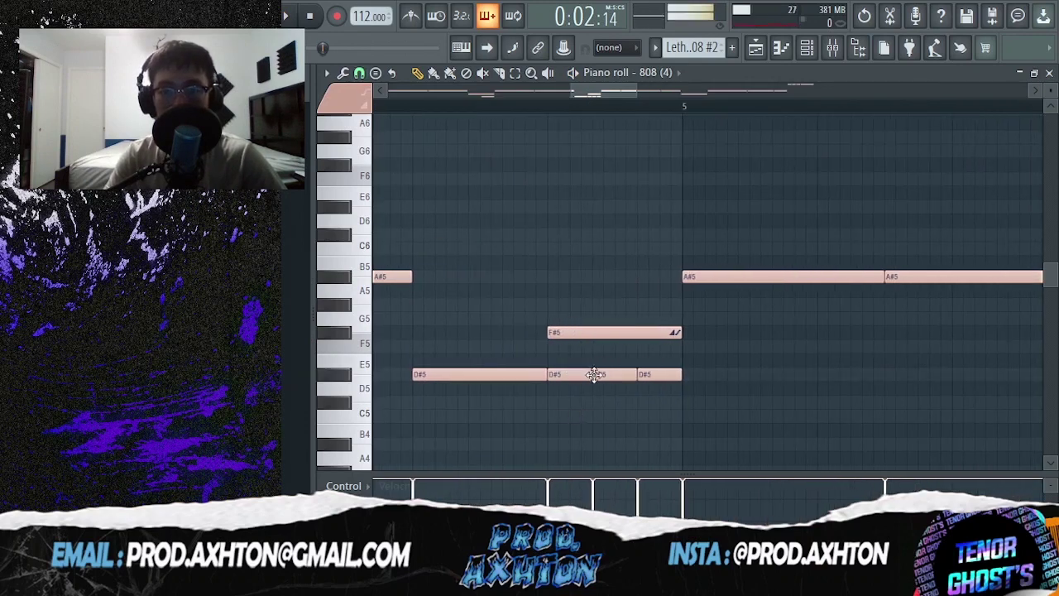
{"action": "left_click", "coordinate": [653, 378]}
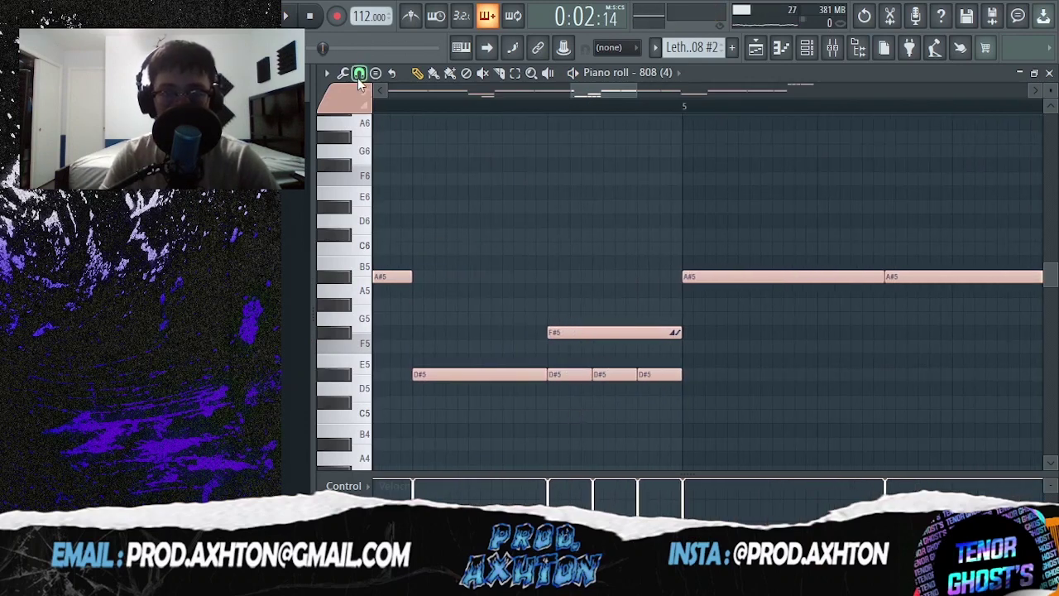
{"action": "scroll", "coordinate": [569, 235], "scroll_direction": "down", "scroll_amount": 3}
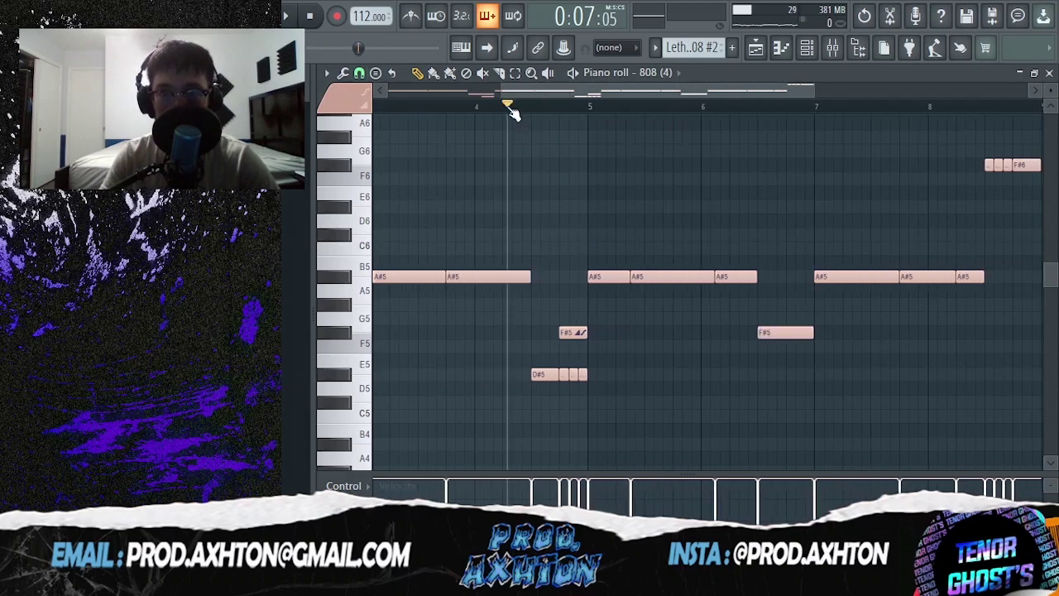
{"action": "key", "text": "space"}
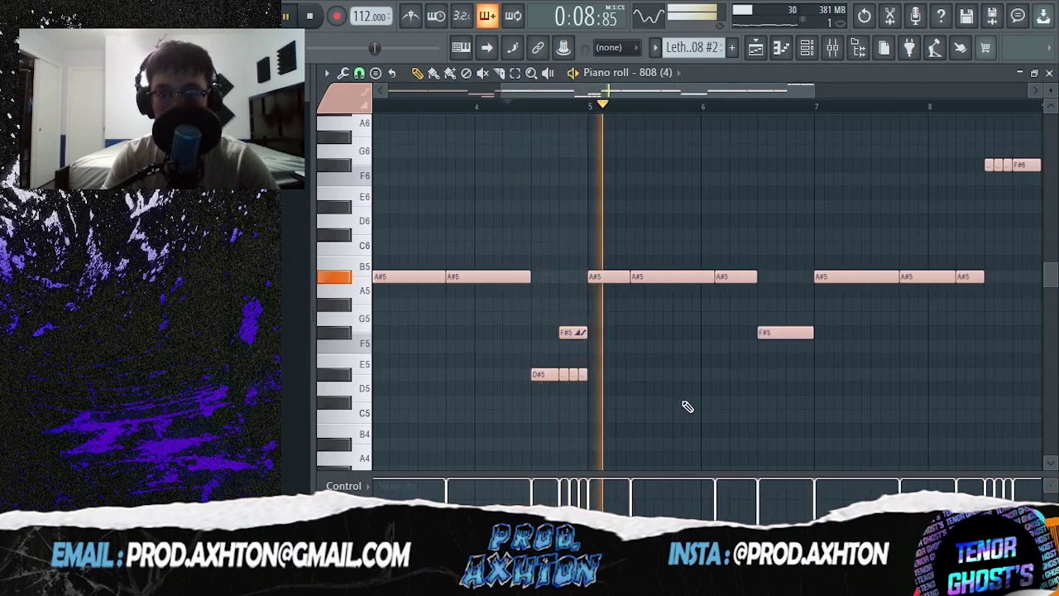
{"action": "key", "text": "space"}
Play the closing F#6 roll of the 808 from bar 8, and return the playhead to bar 7
{"action": "scroll", "coordinate": [642, 401], "scroll_direction": "down", "scroll_amount": 2}
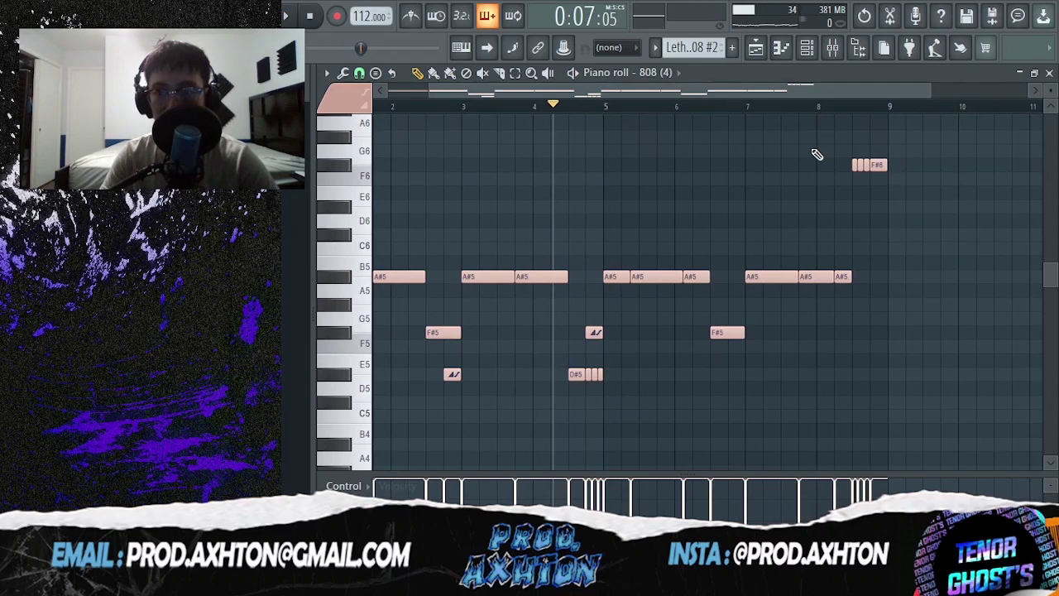
{"action": "left_click", "coordinate": [819, 106]}
{"action": "scroll", "coordinate": [905, 235], "scroll_direction": "up", "scroll_amount": 3}
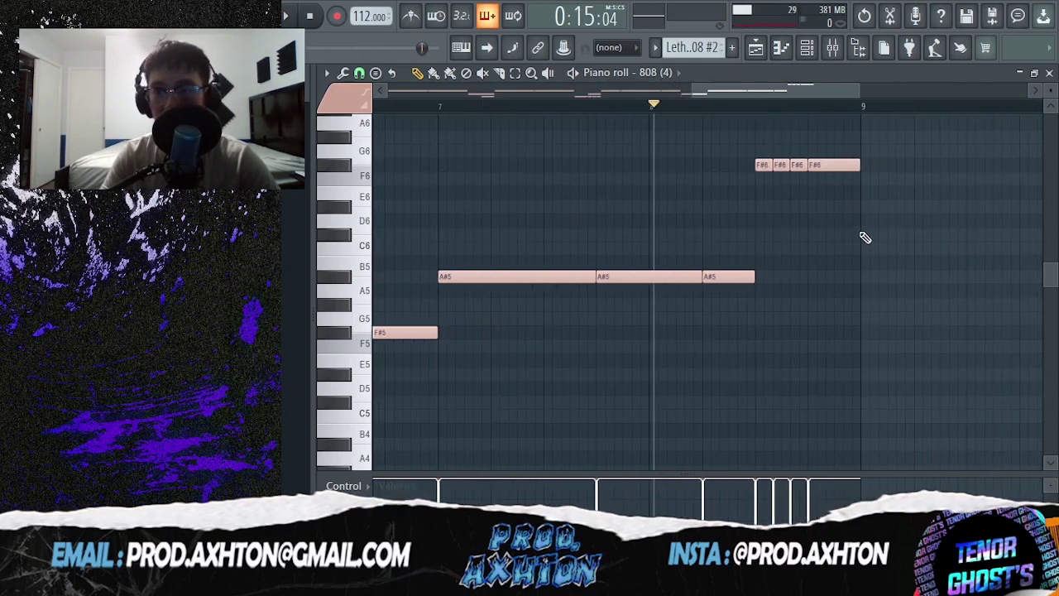
{"action": "key", "text": "space"}
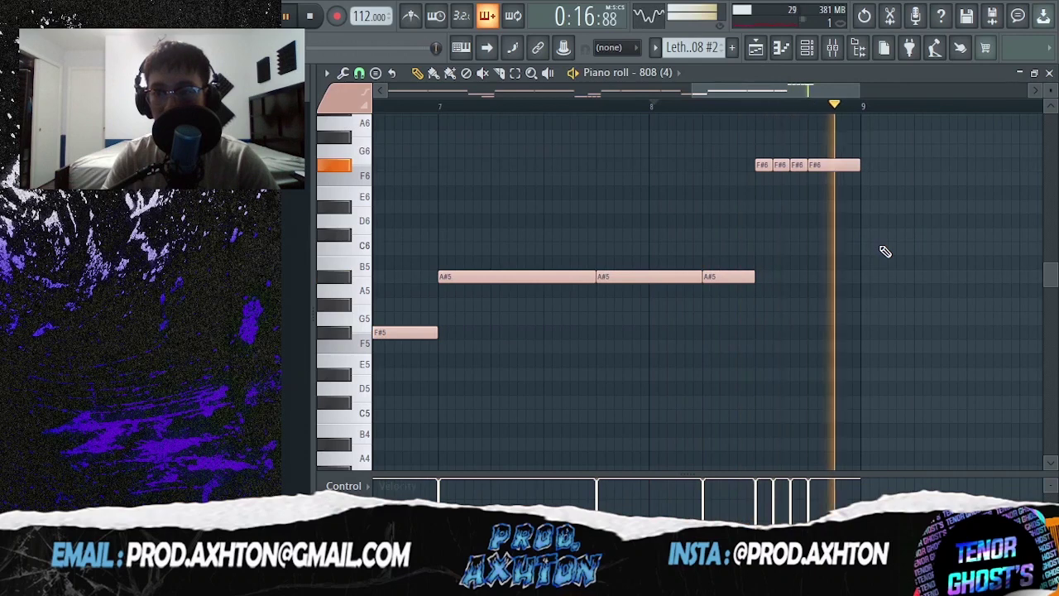
{"action": "scroll", "coordinate": [800, 252], "scroll_direction": "down", "scroll_amount": 3}
{"action": "key", "text": "space"}
{"action": "left_click", "coordinate": [762, 106]}
{"action": "left_click_drag", "start_coordinate": [762, 103], "coordinate": [709, 111]}
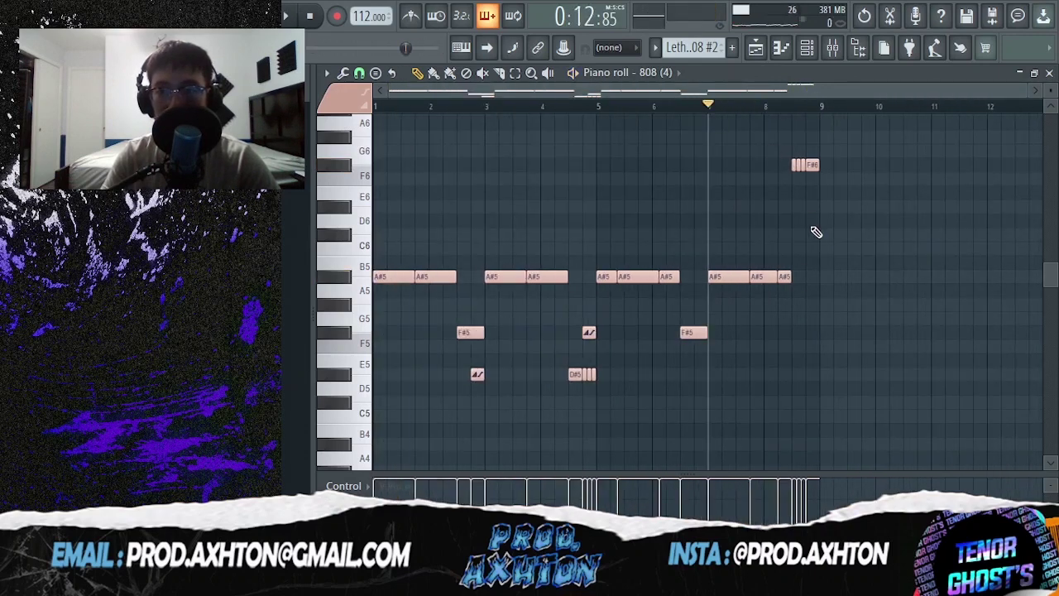
{"action": "scroll", "coordinate": [816, 231], "scroll_direction": "up", "scroll_amount": 3}
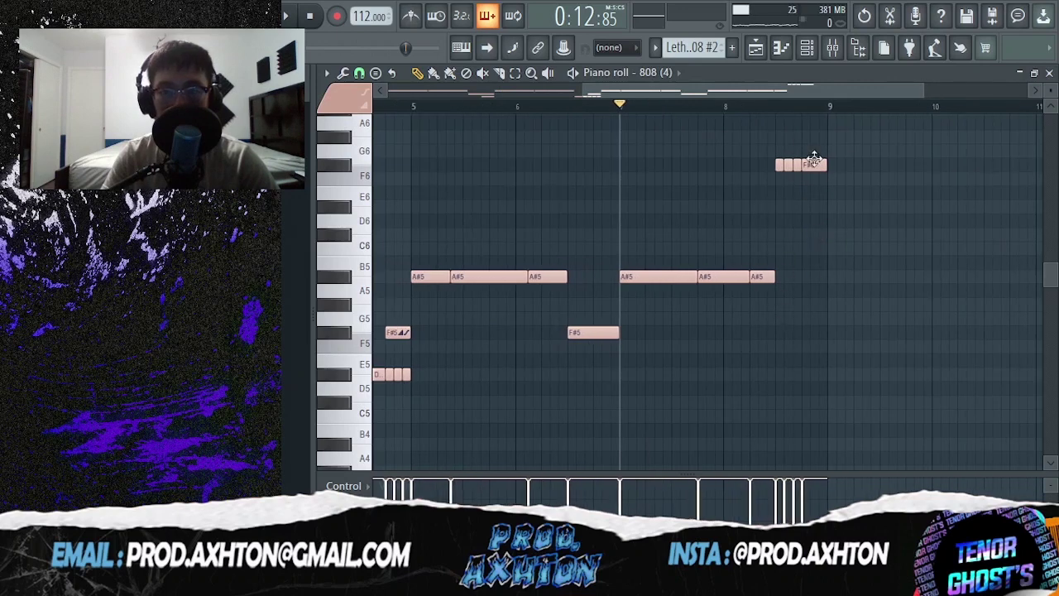
Examine the Wave Shaper hard 808 curve and the equalizer on the Shoter mixer channel while playing the 808 from bar 7
{"action": "key", "text": "F9"}
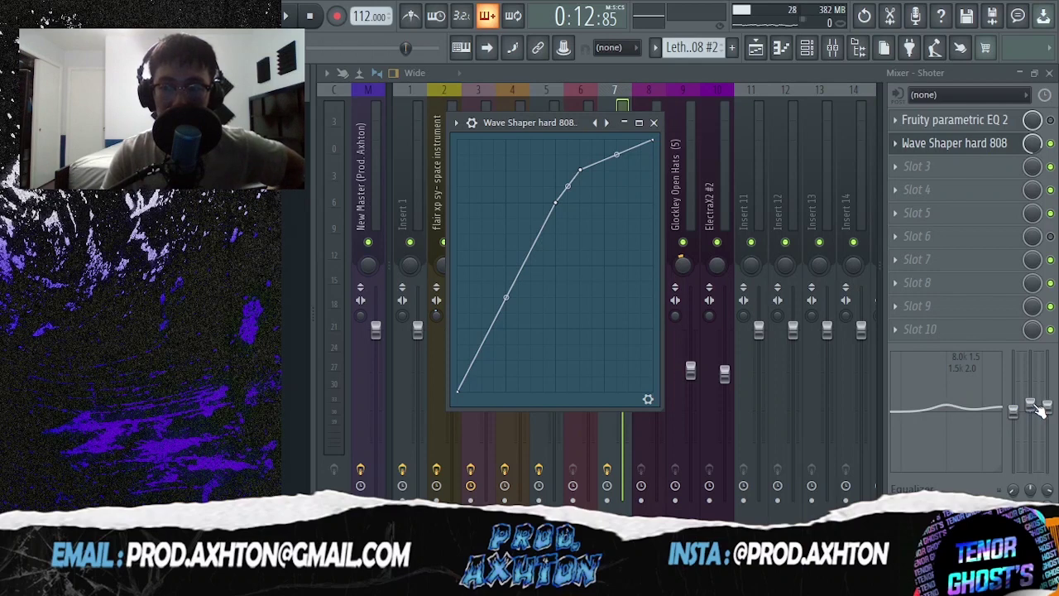
{"action": "left_click_drag", "start_coordinate": [560, 123], "coordinate": [828, 94]}
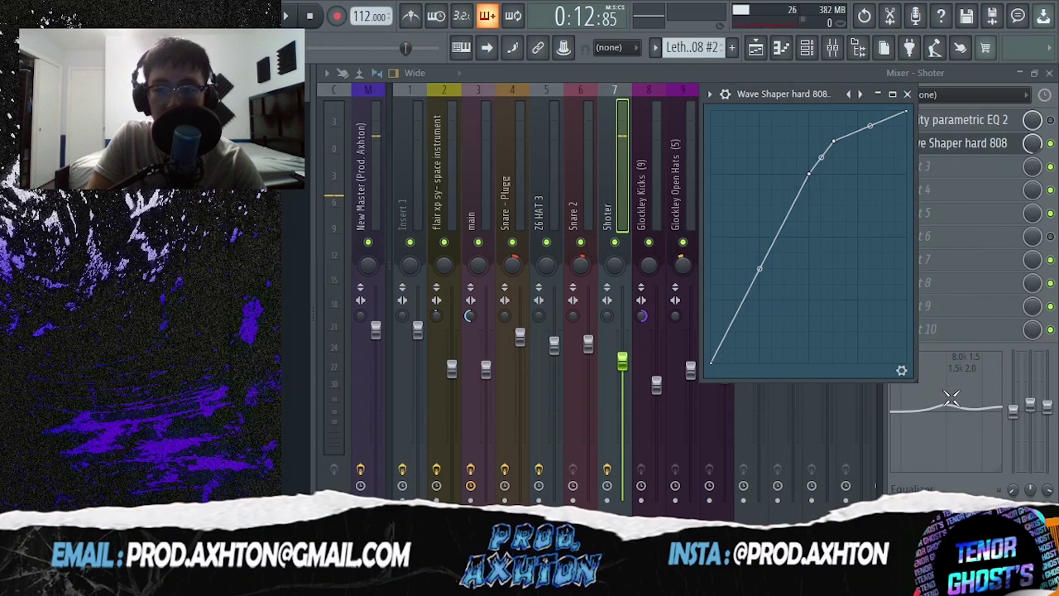
{"action": "key", "text": "space"}
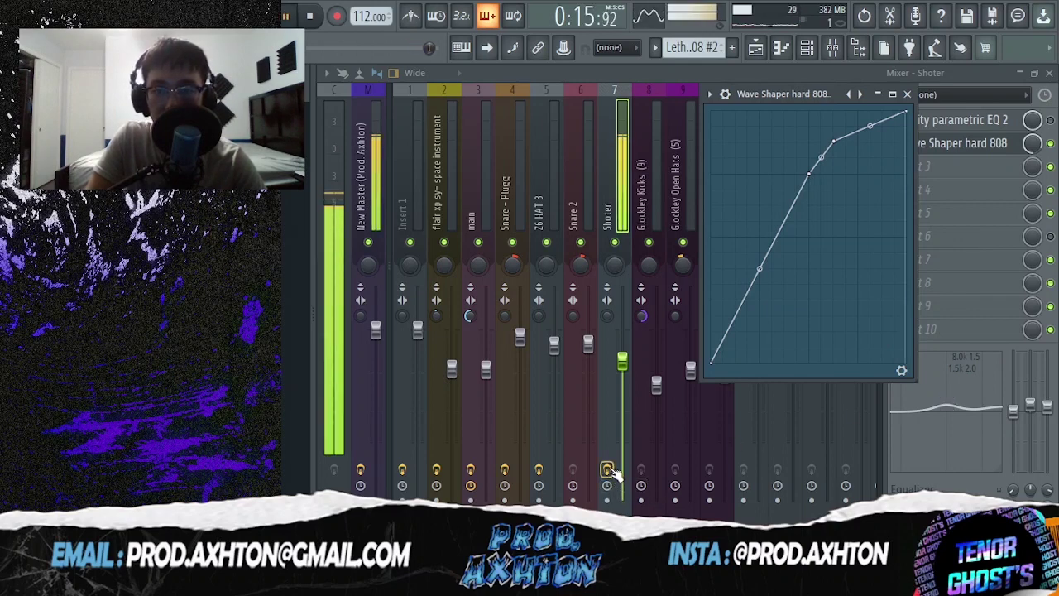
{"action": "key", "text": "space"}
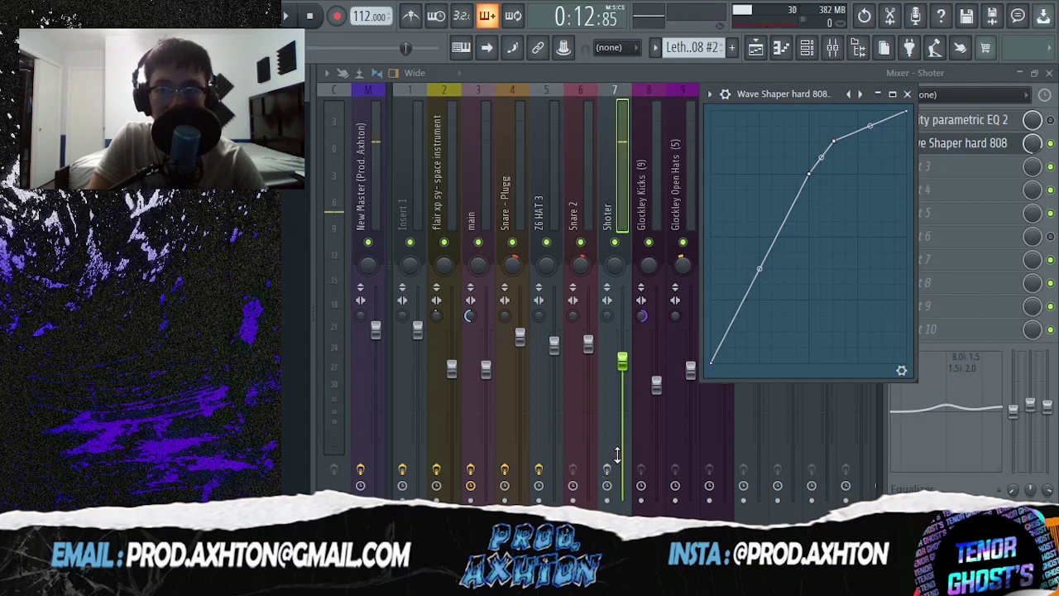
Open the Glockley Kicks (9) pattern in the piano roll and play it from its first bar
{"action": "key", "text": "space"}
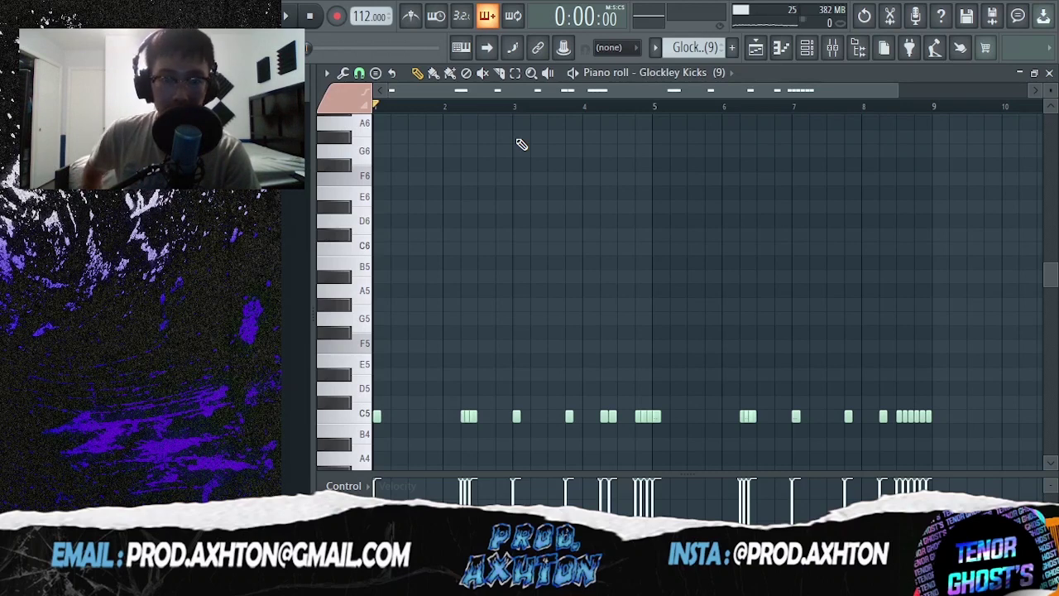
{"action": "key", "text": "space"}
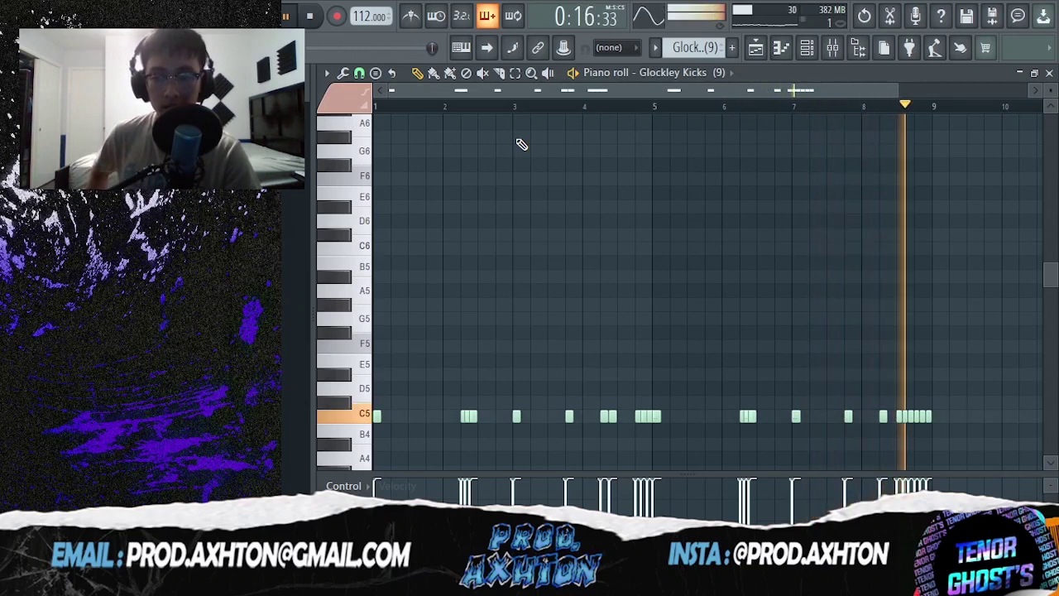
Turn on the Lethal 808 track alongside the Glockley Kicks track in the playlist, and play both together from bar 9
{"action": "key", "text": "space"}
{"action": "key", "text": "F5"}
{"action": "left_click", "coordinate": [516, 313]}
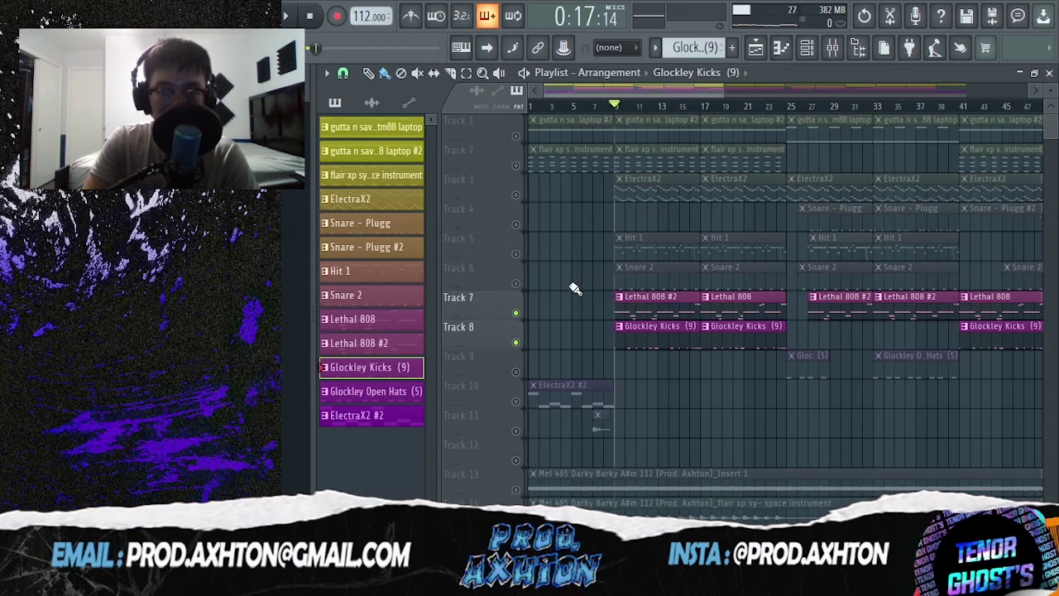
{"action": "scroll", "coordinate": [561, 292], "scroll_direction": "up", "scroll_amount": 4}
{"action": "left_click_drag", "start_coordinate": [592, 92], "coordinate": [617, 100]}
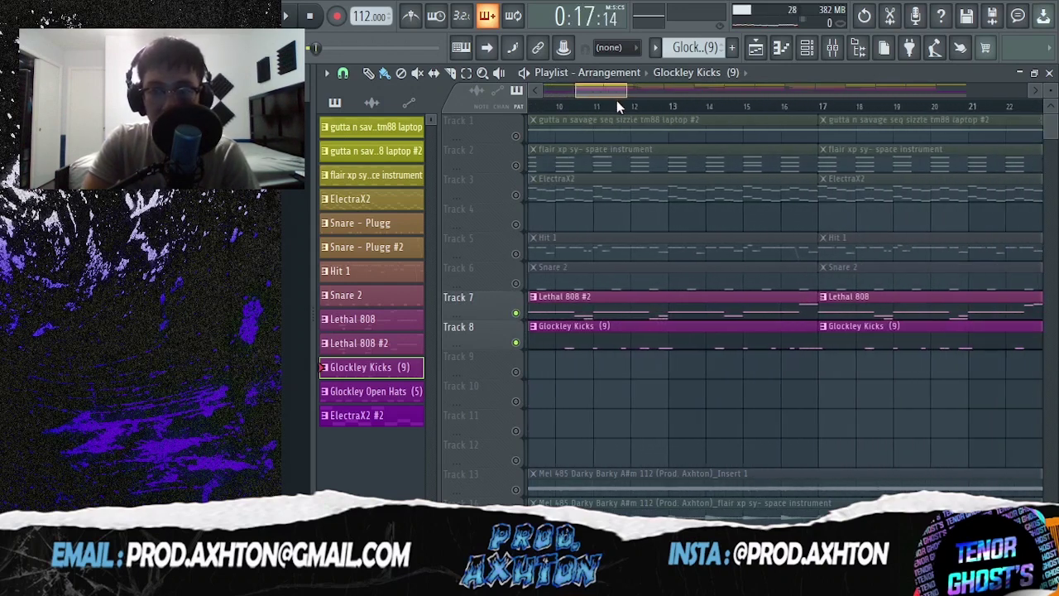
{"action": "key", "text": "space"}
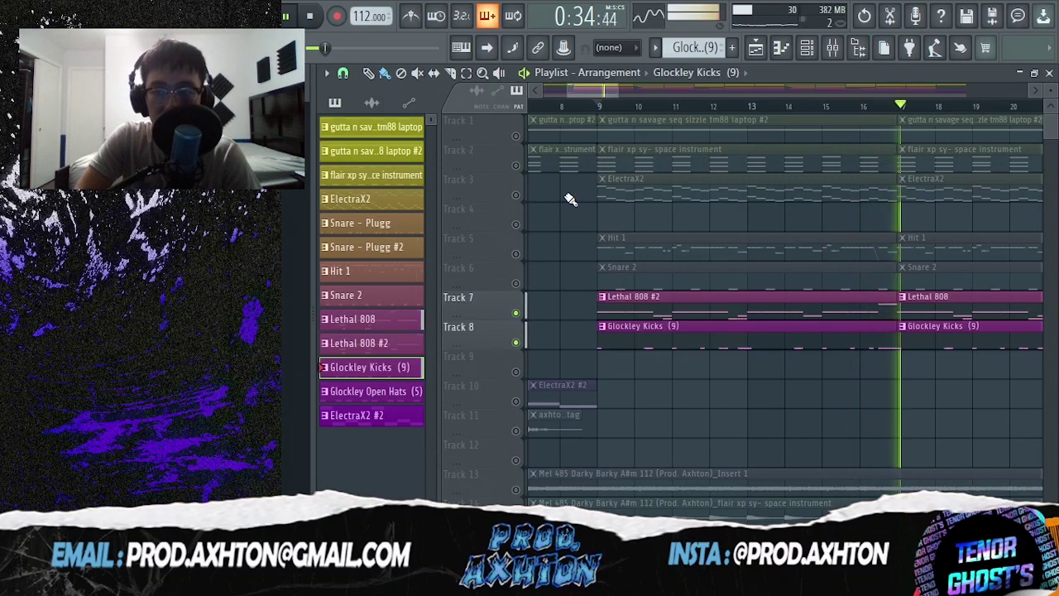
{"action": "scroll", "coordinate": [554, 211], "scroll_direction": "down", "scroll_amount": 4, "text": "ctrl"}
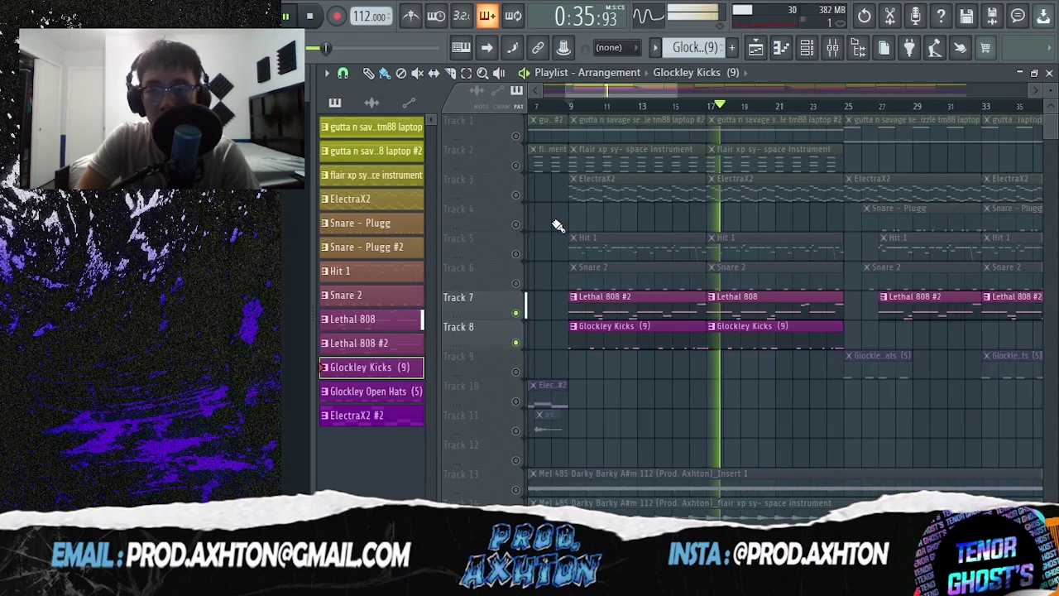
{"action": "key", "text": "space"}
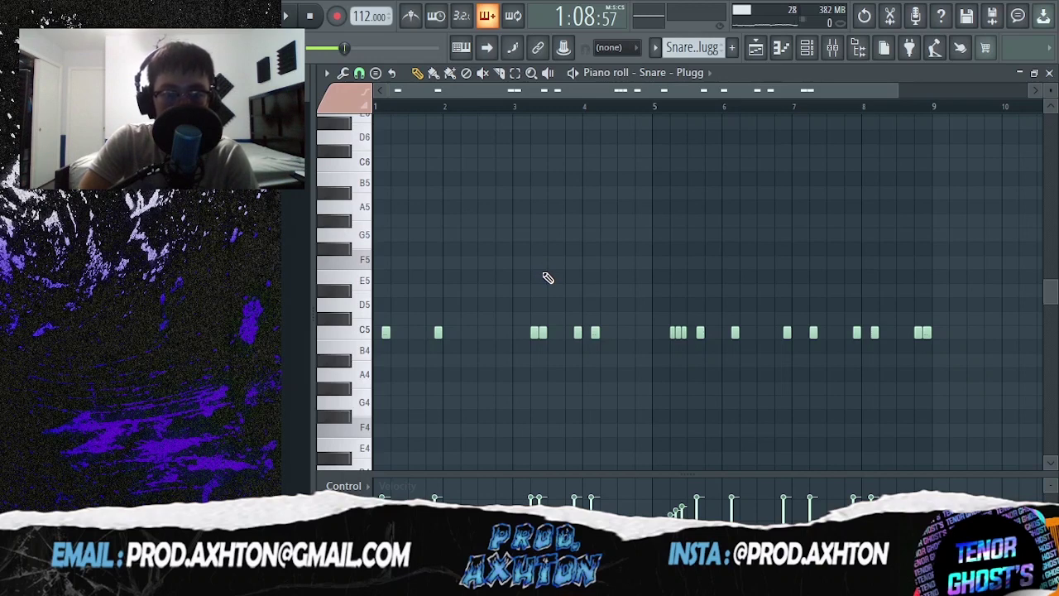
Play the Snare - Plugg pattern and the Glockley Open Hats (5) pattern in the piano roll, with the open hat notes deselected
{"action": "key", "text": "space"}
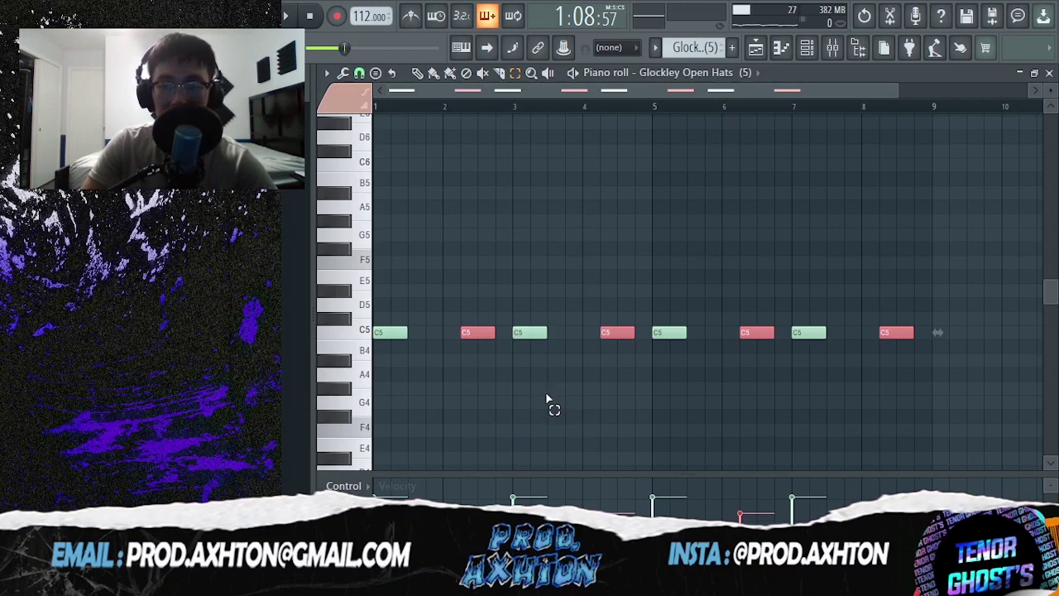
{"action": "left_click", "coordinate": [589, 406]}
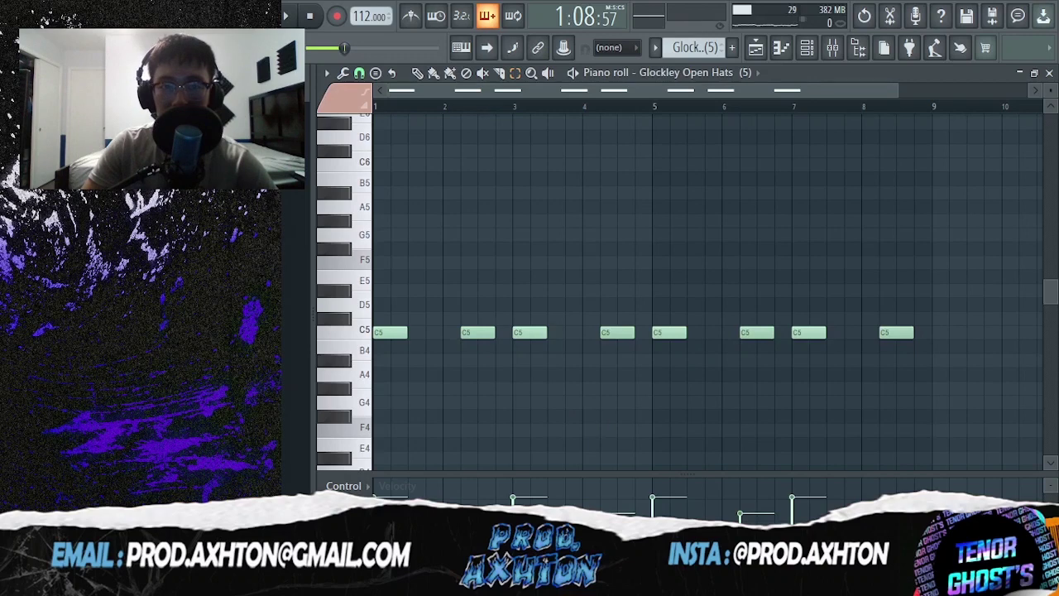
{"action": "key", "text": "space"}
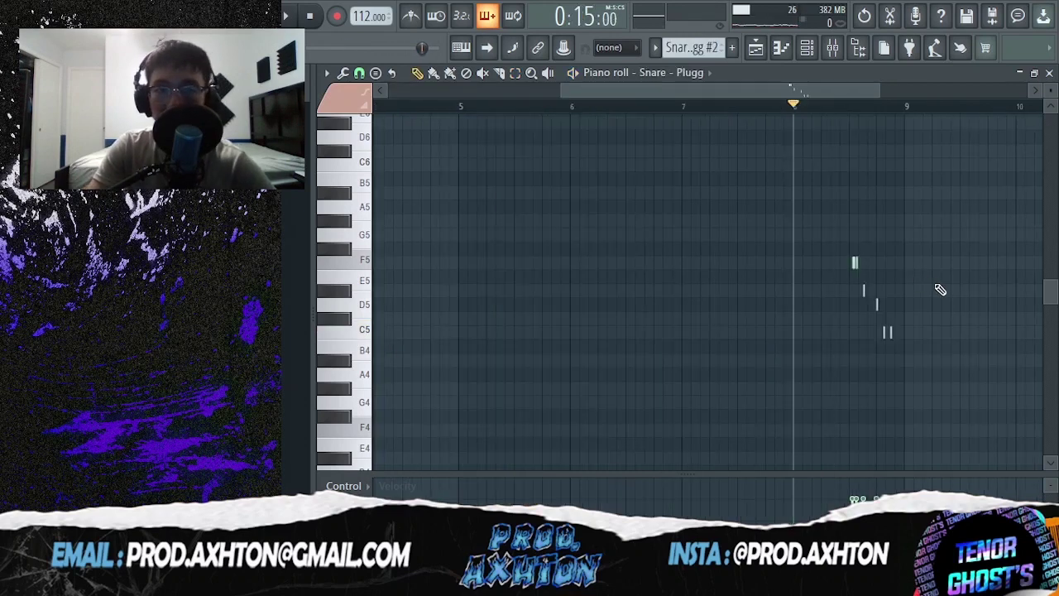
Examine the descending F5 to C5 snare notes of the Snare - Plugg #2 pattern and play them from bar 8
{"action": "scroll", "coordinate": [931, 292], "scroll_direction": "up", "scroll_amount": 3}
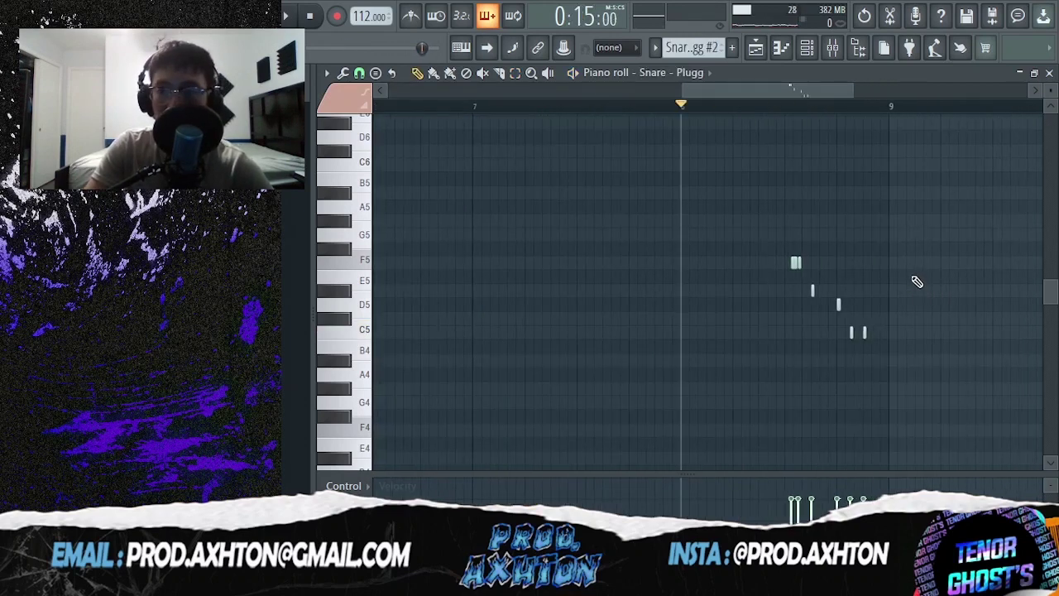
{"action": "key", "text": "space"}
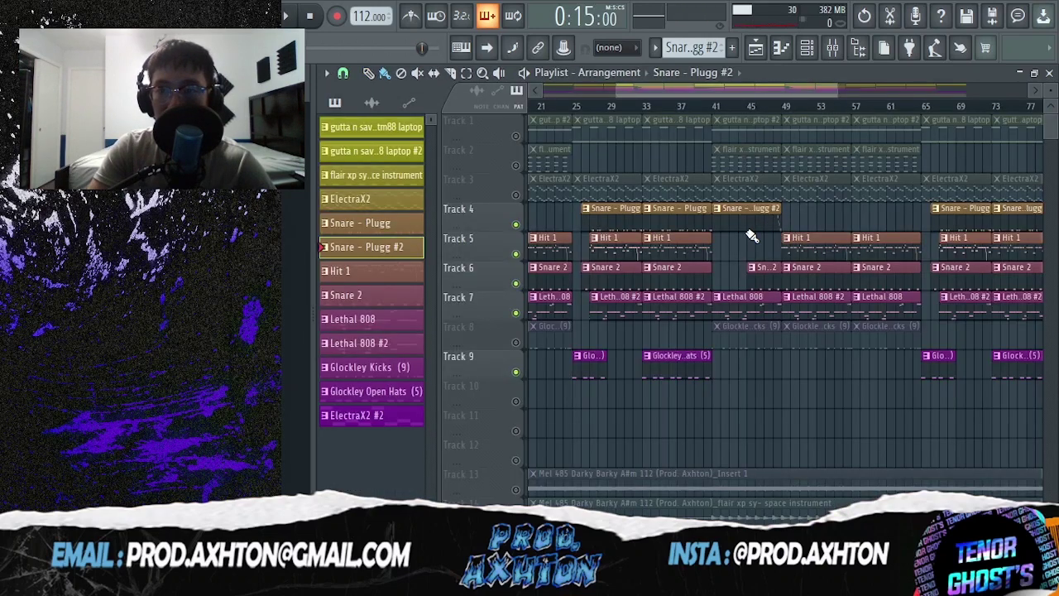
Play all the drum and 808 tracks together in the playlist from bar 33 into the section starting at bar 41
{"action": "scroll", "coordinate": [752, 236], "scroll_direction": "down", "scroll_amount": 2}
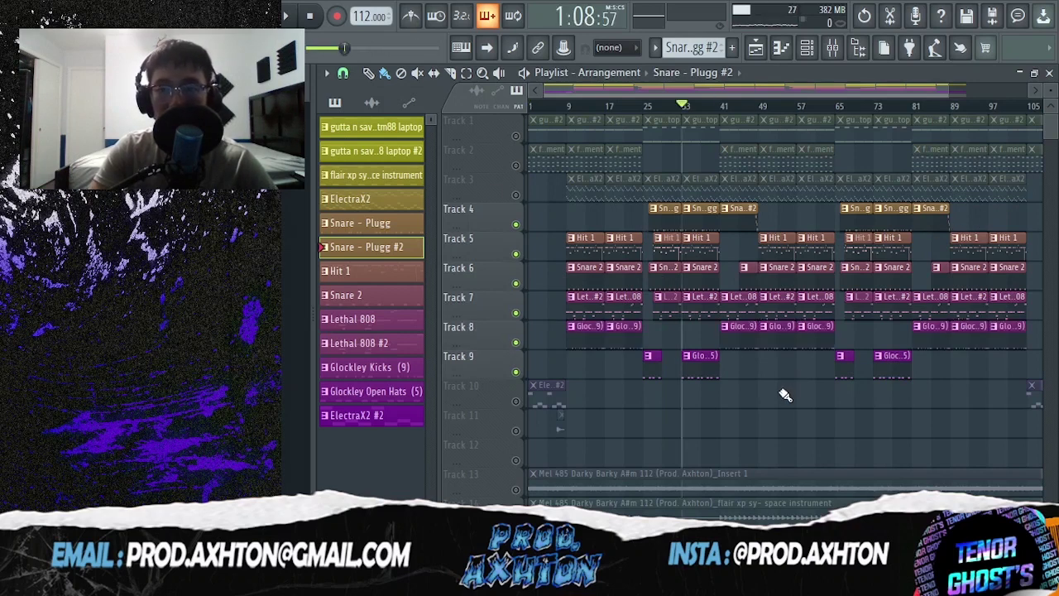
{"action": "key", "text": "space"}
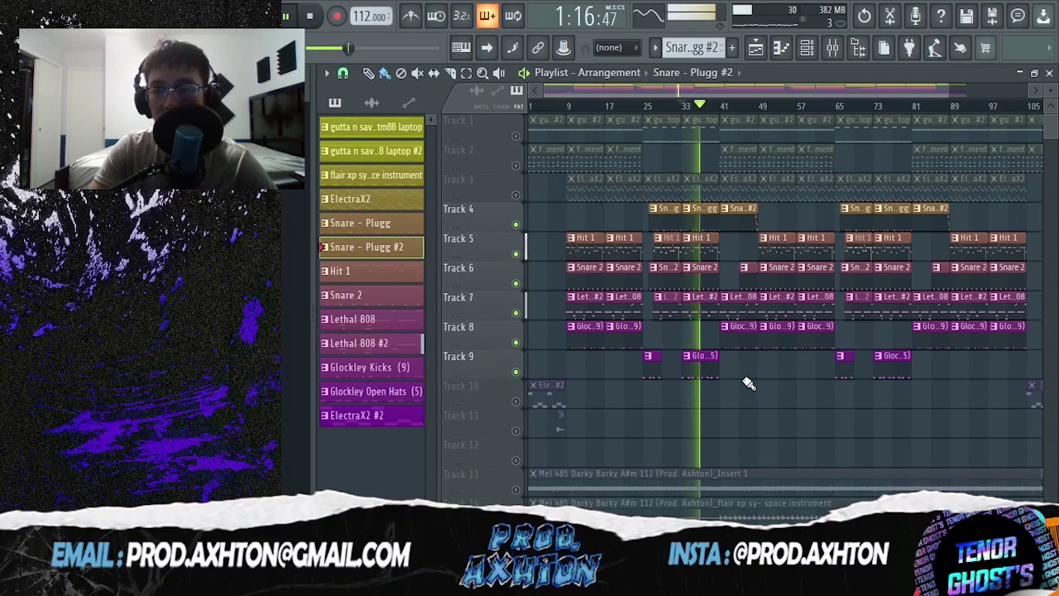
{"action": "scroll", "coordinate": [747, 383], "scroll_direction": "up", "scroll_amount": 3}
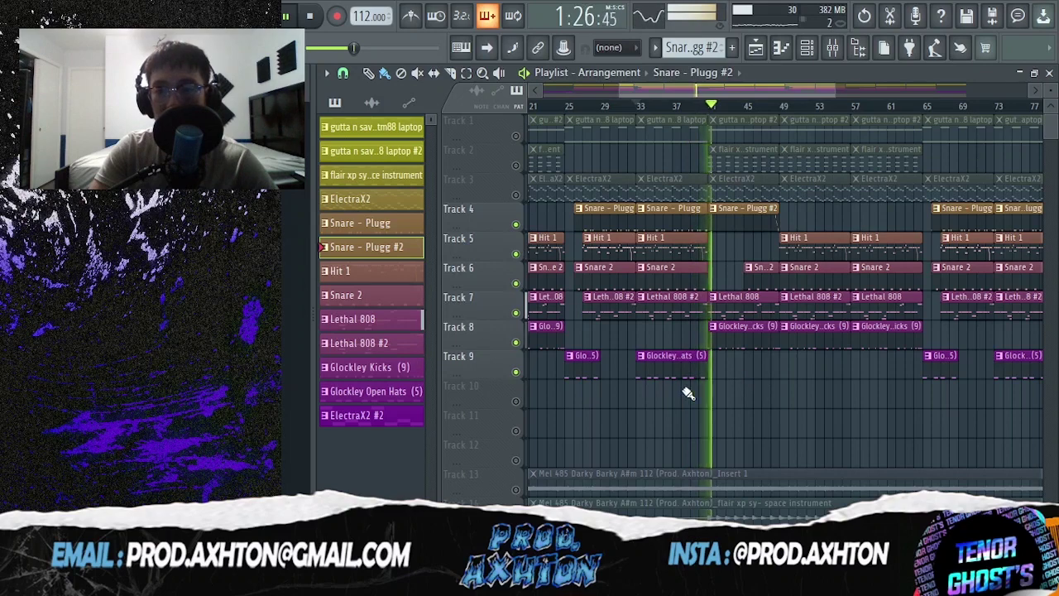
{"action": "scroll", "coordinate": [662, 423], "scroll_direction": "down", "scroll_amount": 3}
{"action": "key", "text": "space"}
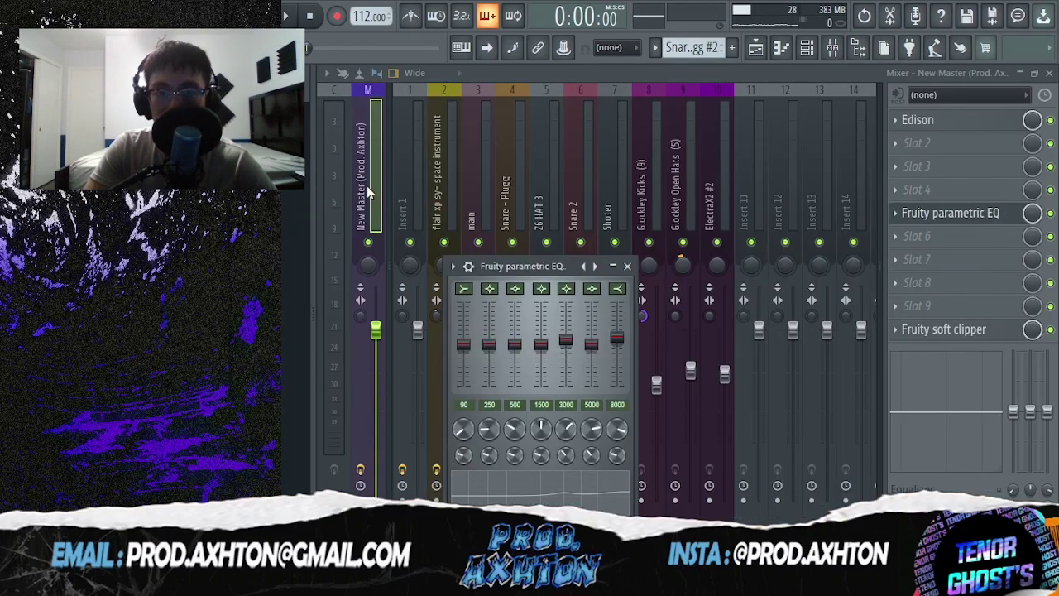
Examine the Fruity soft clipper and the Fruity parametric EQ on the New Master mixer channel, and close the equalizer
{"action": "left_click", "coordinate": [370, 194]}
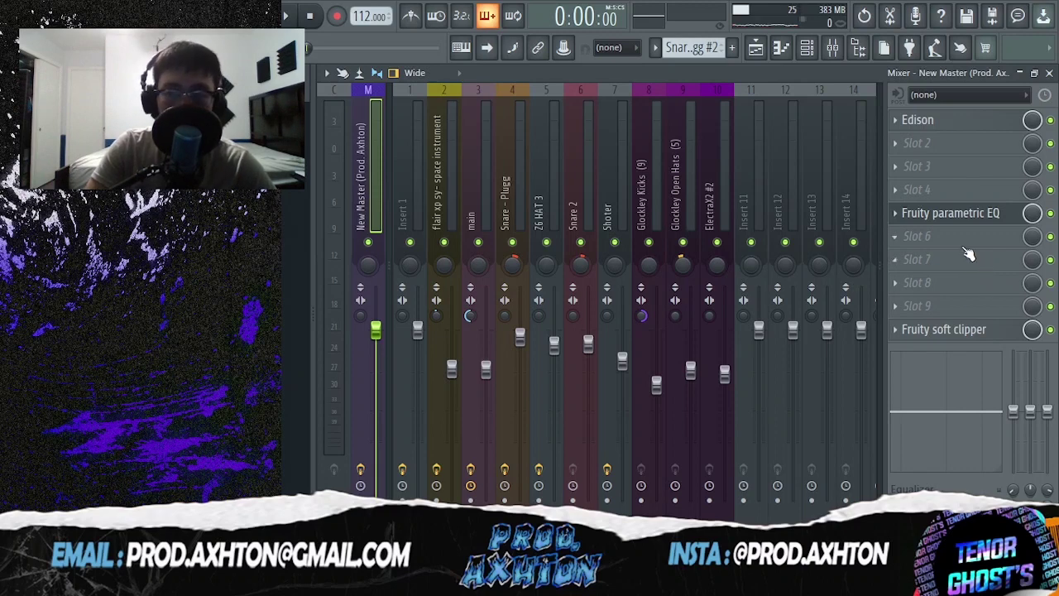
{"action": "left_click", "coordinate": [972, 336]}
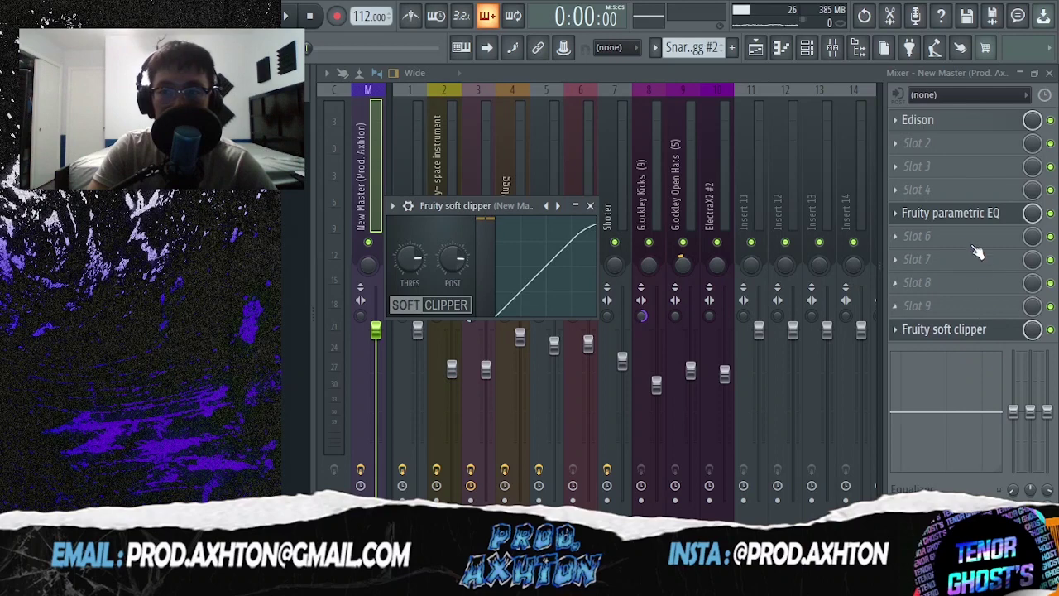
{"action": "left_click", "coordinate": [973, 215]}
{"action": "left_click_drag", "start_coordinate": [570, 259], "coordinate": [610, 139]}
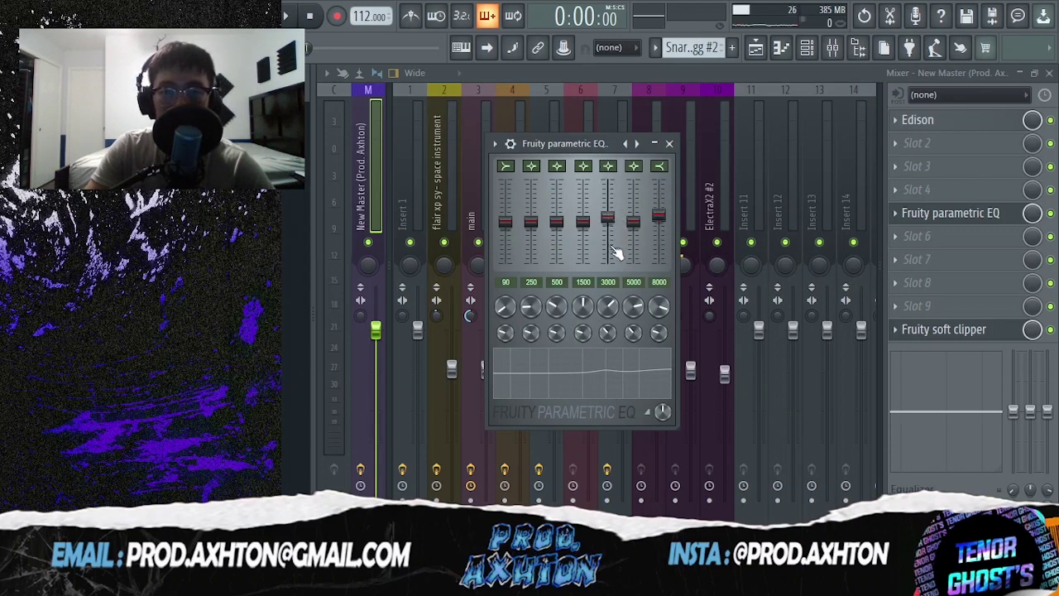
{"action": "left_click", "coordinate": [670, 143]}
Play the full arrangement in the playlist from bar 1, with the audio stems and drum tracks in view
{"action": "key", "text": "F5"}
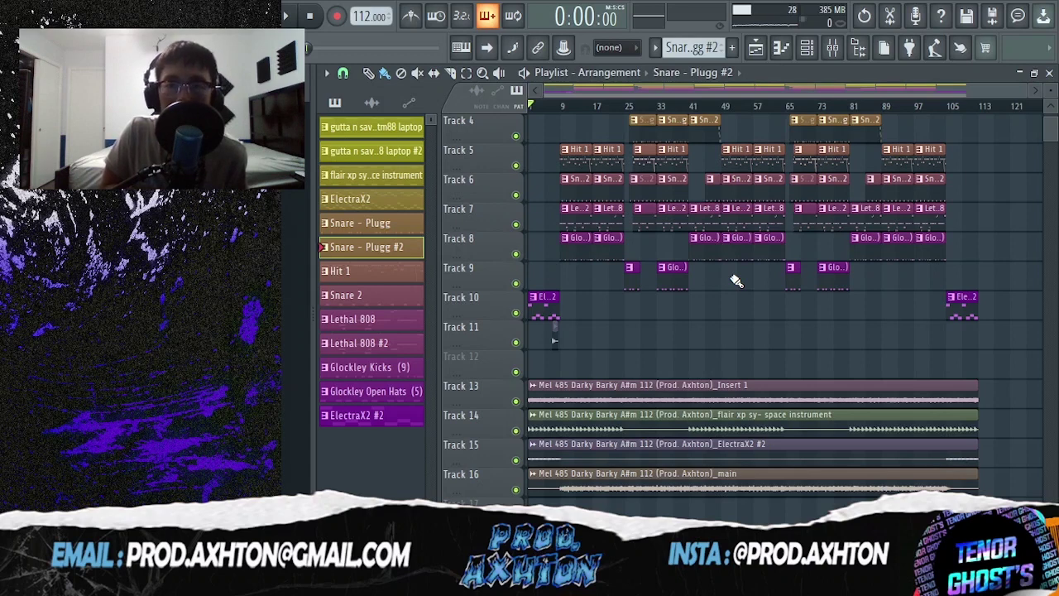
{"action": "scroll", "coordinate": [733, 277], "scroll_direction": "down", "scroll_amount": 1}
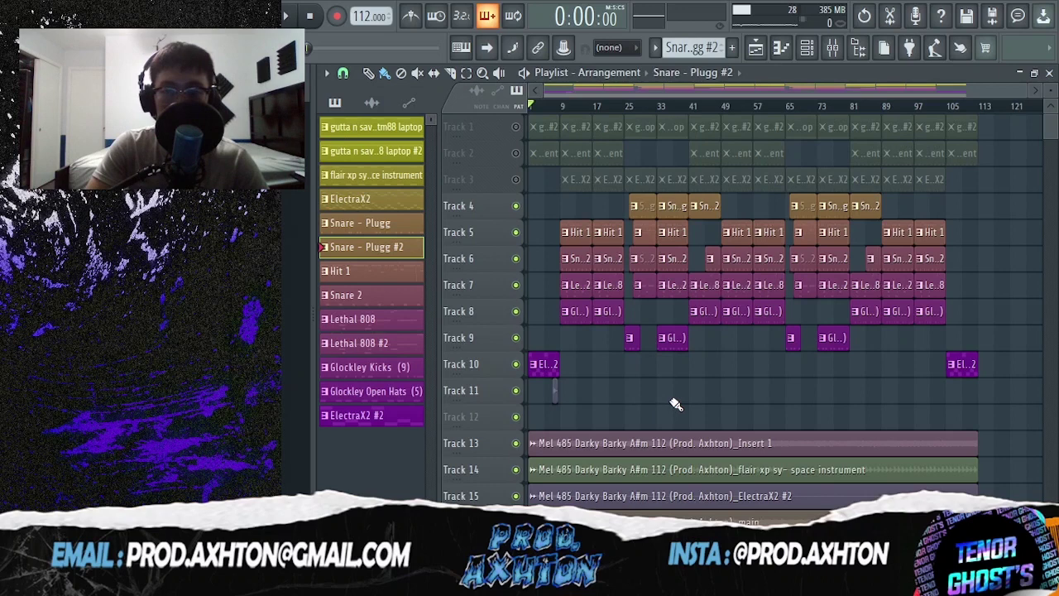
{"action": "key", "text": "space"}
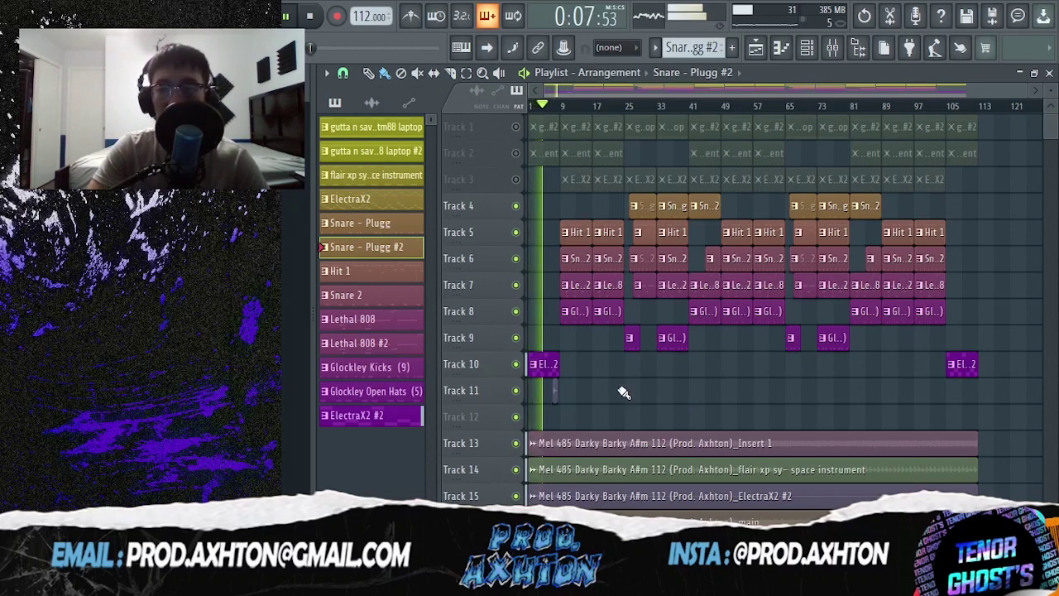
{"action": "scroll", "coordinate": [589, 391], "scroll_direction": "up", "scroll_amount": 3}
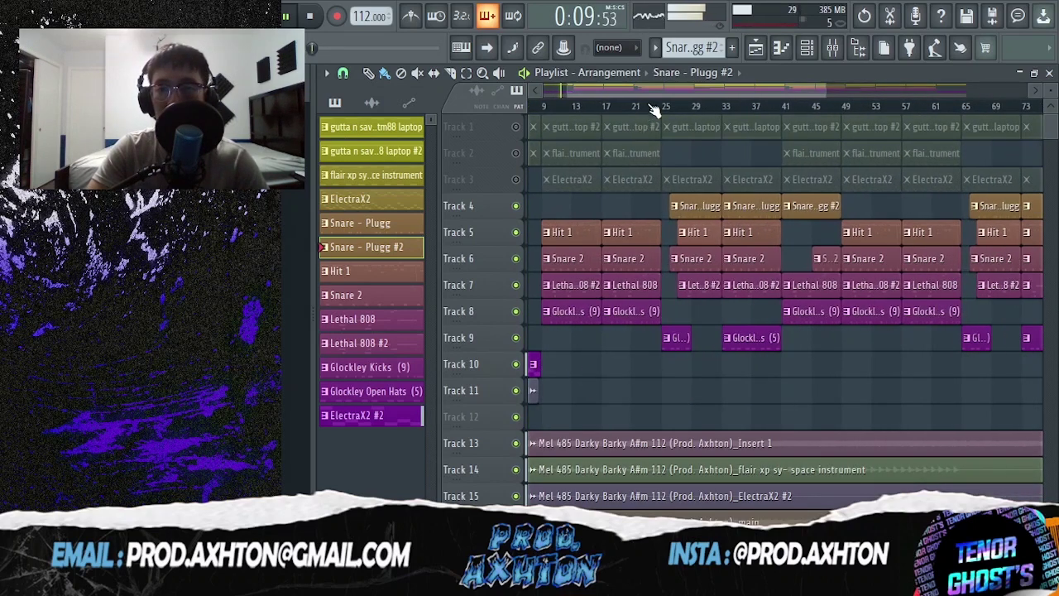
{"action": "left_click_drag", "start_coordinate": [653, 91], "coordinate": [574, 101]}
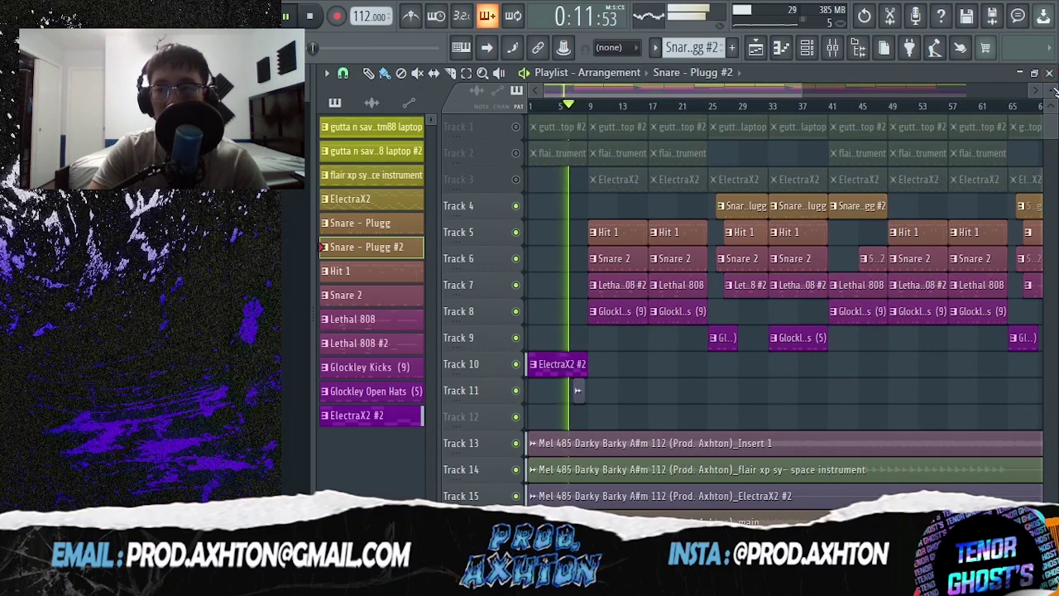
{"action": "left_click_drag", "start_coordinate": [1053, 89], "coordinate": [1053, 81]}
{"action": "scroll", "coordinate": [813, 291], "scroll_direction": "down", "scroll_amount": 1}
{"action": "scroll", "coordinate": [812, 292], "scroll_direction": "down", "scroll_amount": 3}
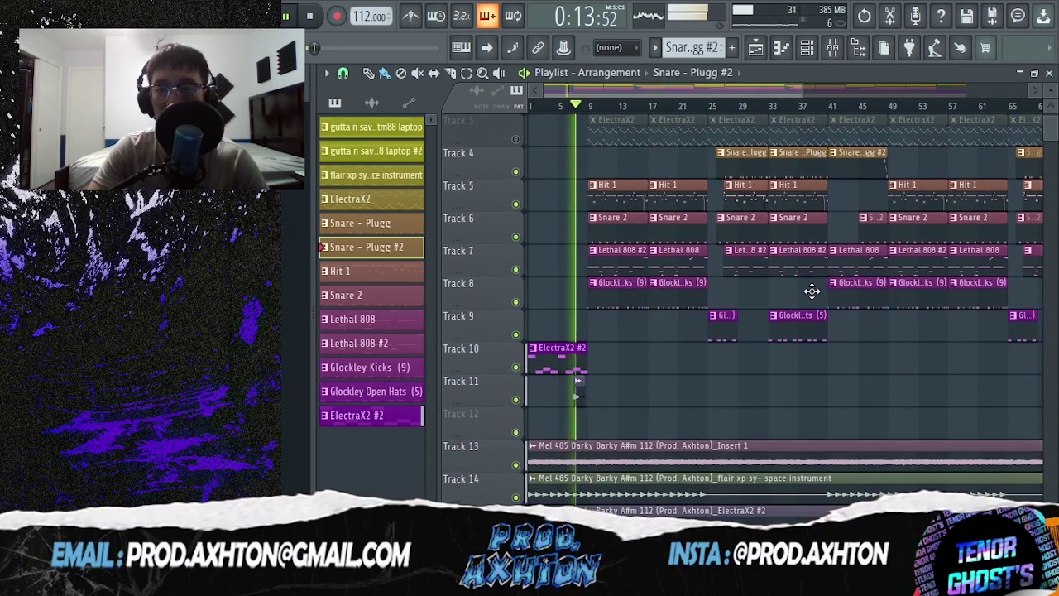